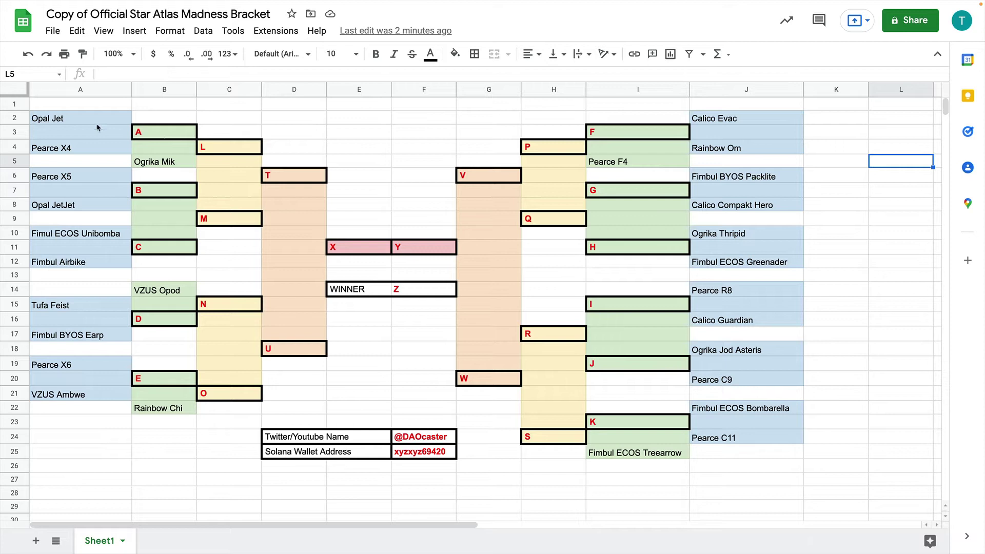
- Replace the B3 and B7 placeholders with Opal Jet and Pearce X5
{"action": "left_click", "coordinate": [142, 131]}
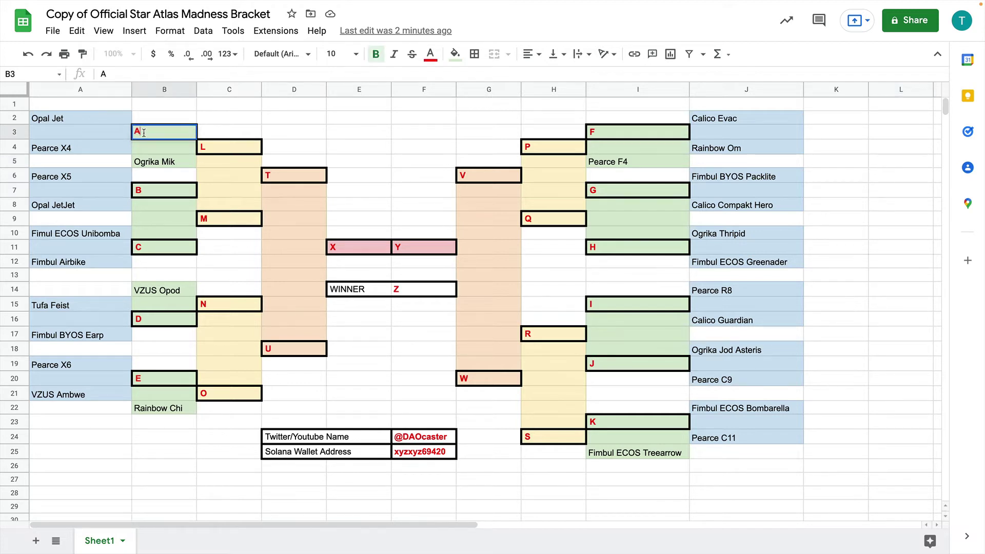
{"action": "key", "text": "Delete"}
{"action": "type", "text": "Opal Jet"}
{"action": "left_click", "coordinate": [220, 132]}
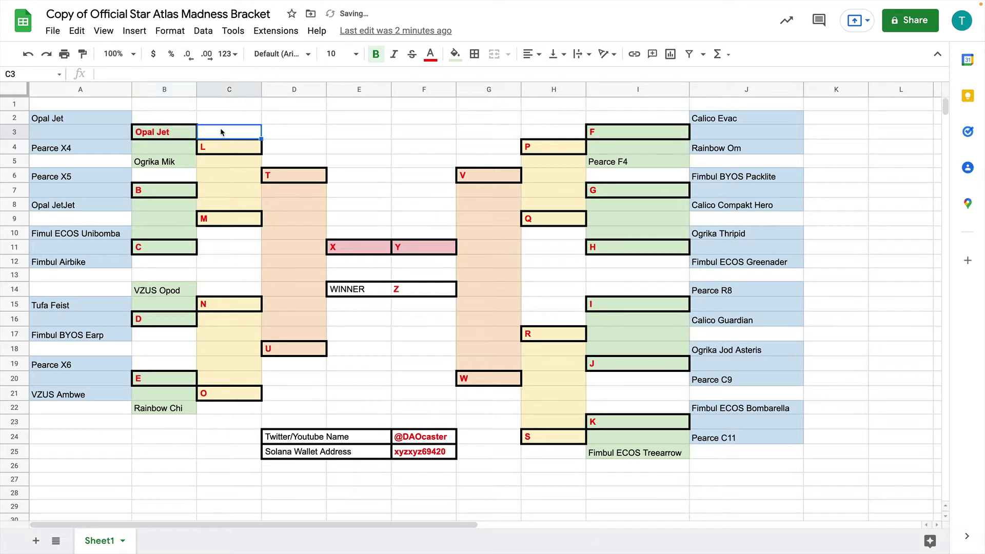
{"action": "left_click", "coordinate": [107, 178]}
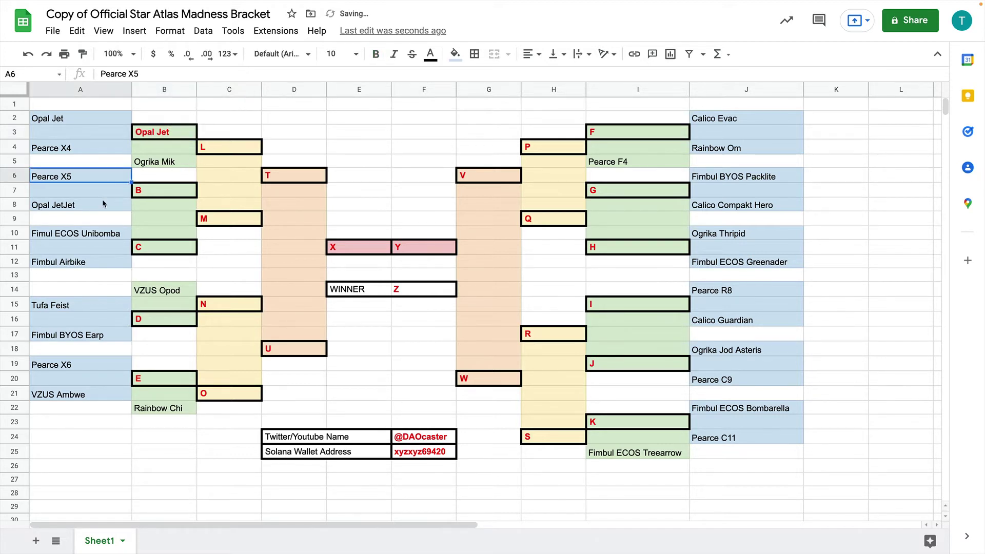
{"action": "left_click", "coordinate": [104, 204]}
{"action": "left_click", "coordinate": [156, 188]}
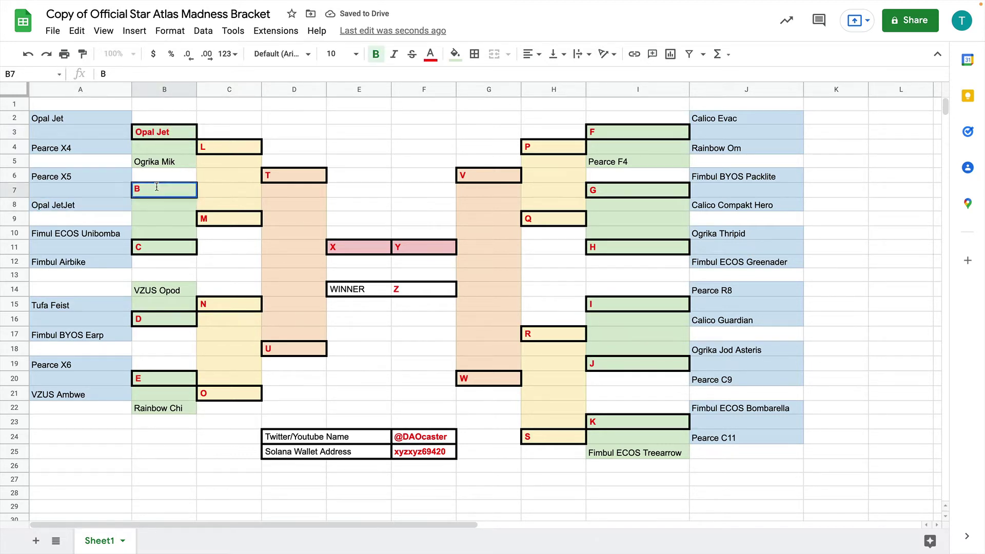
{"action": "type", "text": "Pearce X"}
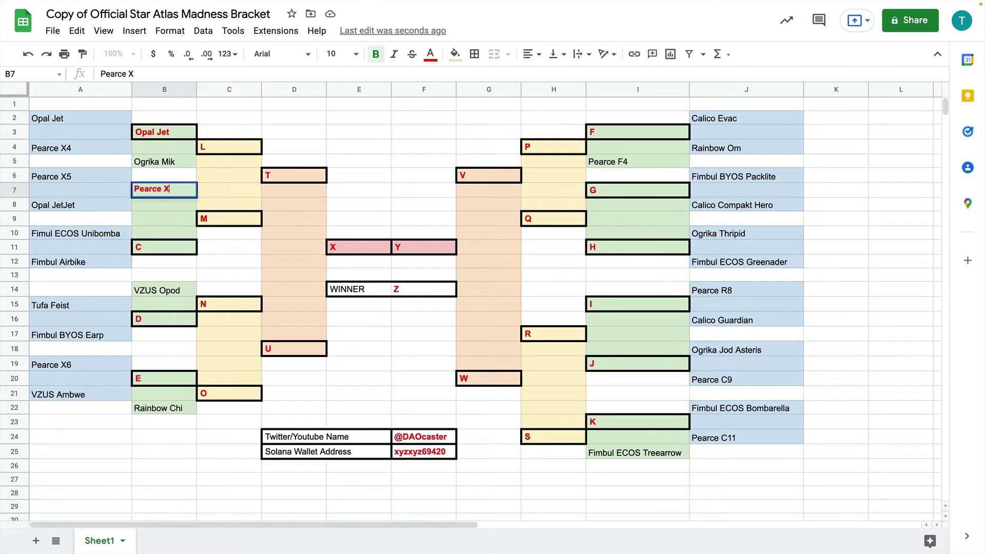
{"action": "type", "text": "5"}
- Enter Airbike in B11 and Tufa Feist in B16, fixing typos in Feist
{"action": "left_click", "coordinate": [148, 253]}
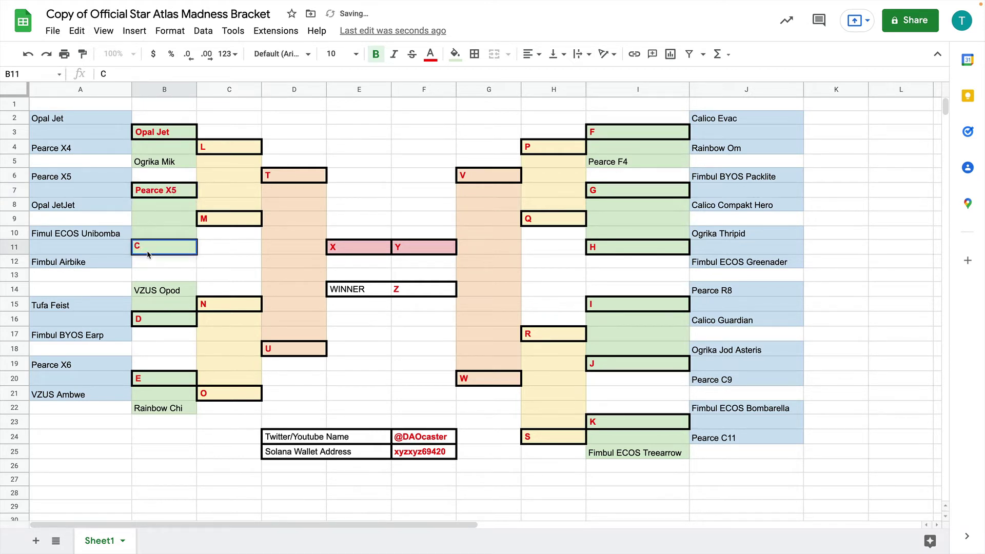
{"action": "key", "text": "Delete"}
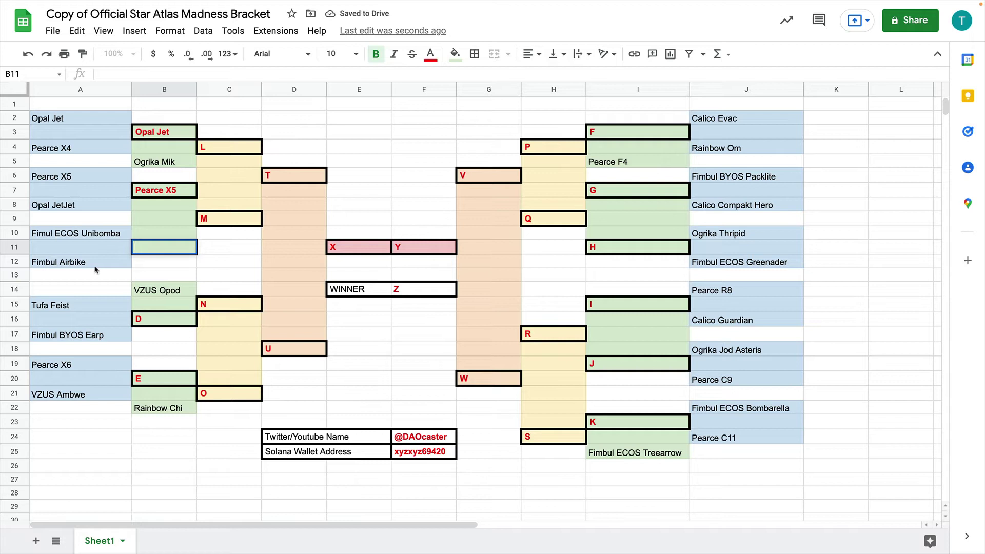
{"action": "type", "text": "Airbike"}
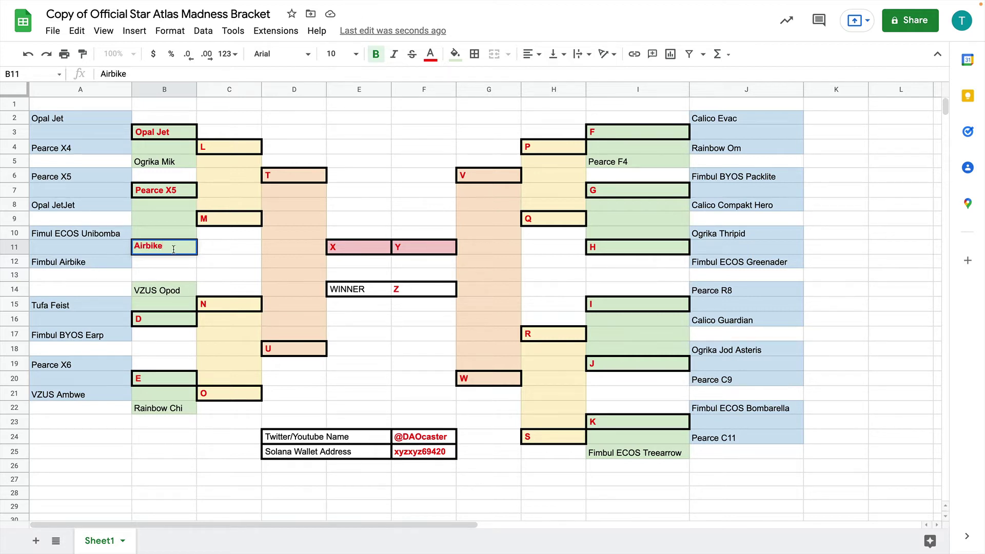
{"action": "double_click", "coordinate": [147, 324]}
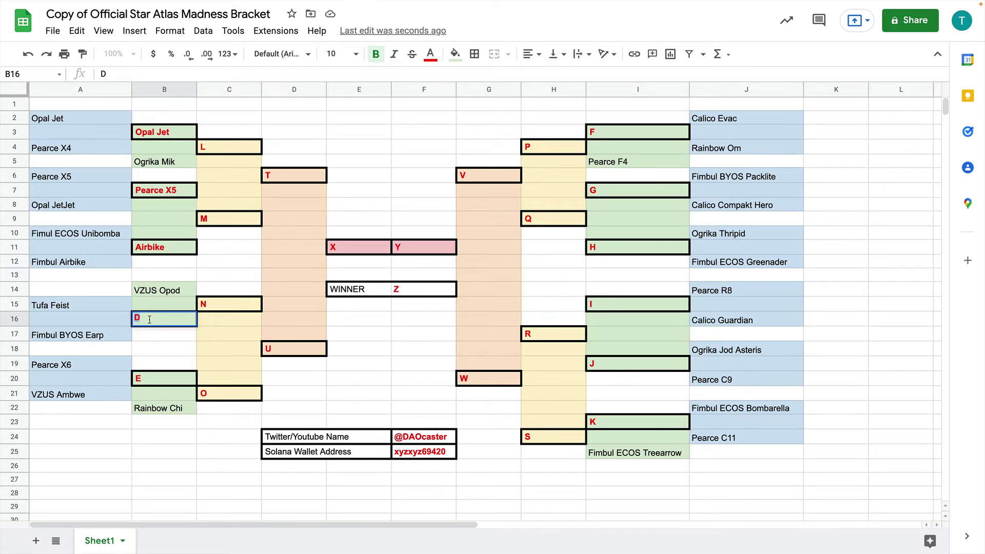
{"action": "key", "text": "BackSpace"}
{"action": "type", "text": "Tufa Feist"}
{"action": "key", "text": "BackSpace"}
{"action": "key", "text": "BackSpace"}
{"action": "key", "text": "BackSpace"}
{"action": "type", "text": "a"}
{"action": "key", "text": "BackSpace"}
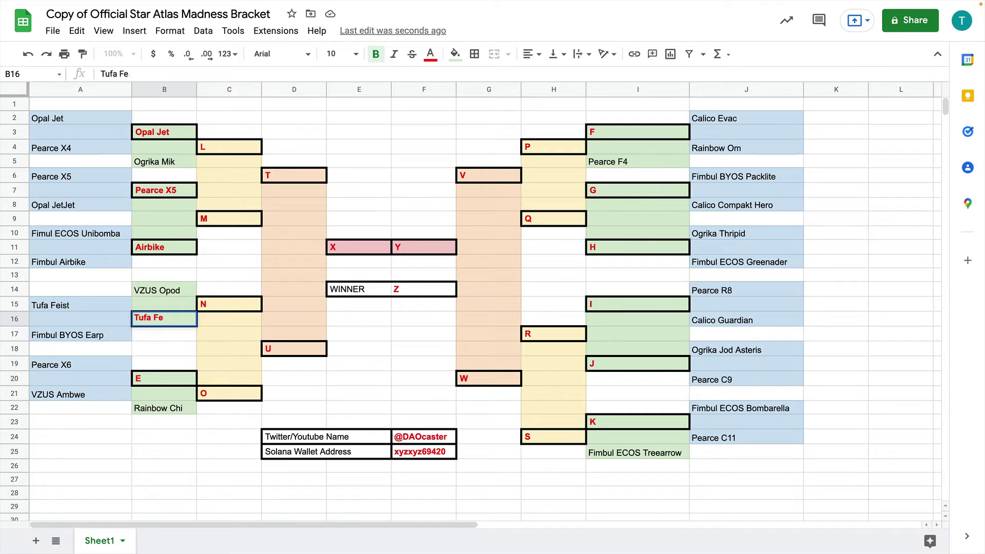
{"action": "type", "text": "ist"}
- Advance PEarce X6 over VZUS Ambwe by entering it in B20
{"action": "left_click", "coordinate": [86, 368]}
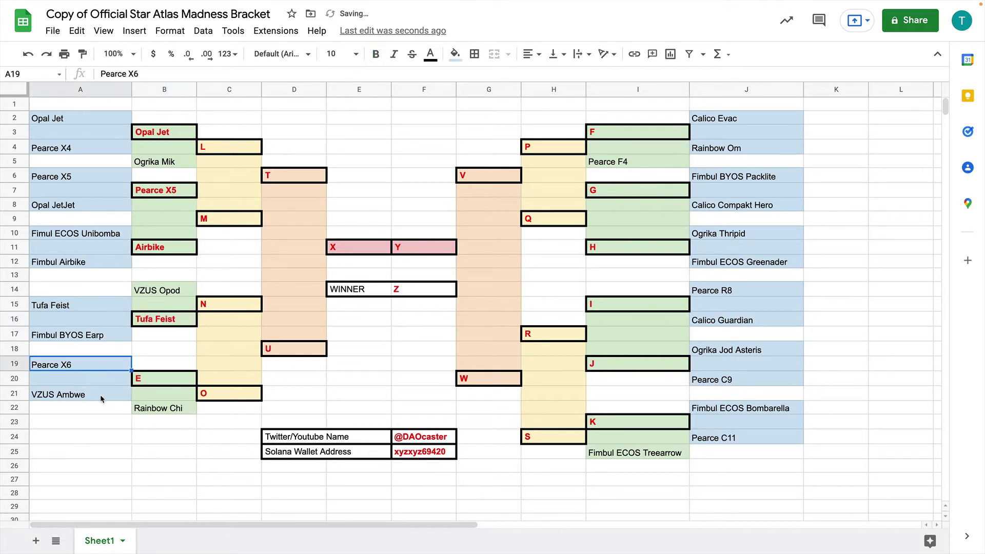
{"action": "left_click", "coordinate": [102, 399]}
{"action": "left_click", "coordinate": [85, 363]}
{"action": "left_click", "coordinate": [94, 393]}
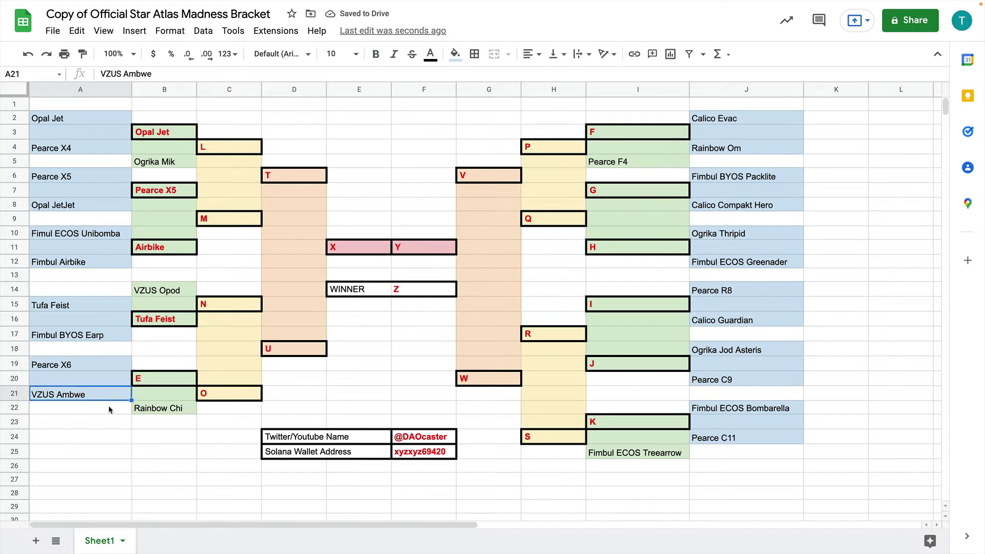
{"action": "double_click", "coordinate": [156, 377]}
{"action": "type", "text": "PEa"}
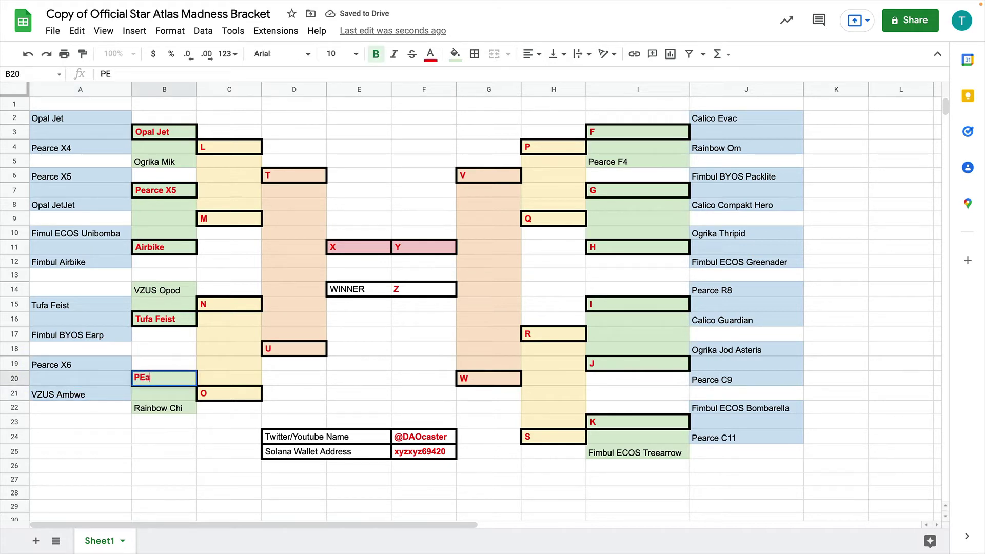
{"action": "type", "text": "rce X6"}
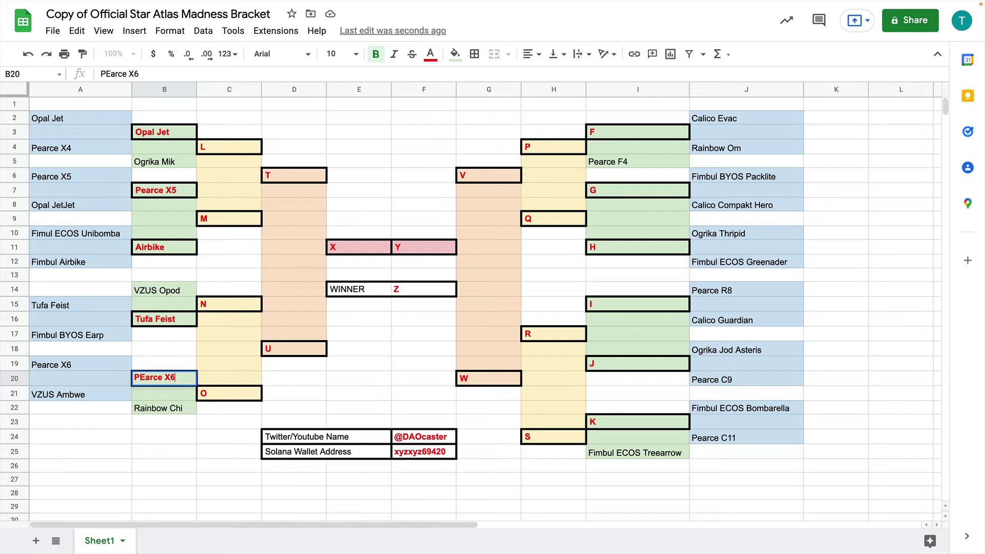
{"action": "double_click", "coordinate": [624, 132]}
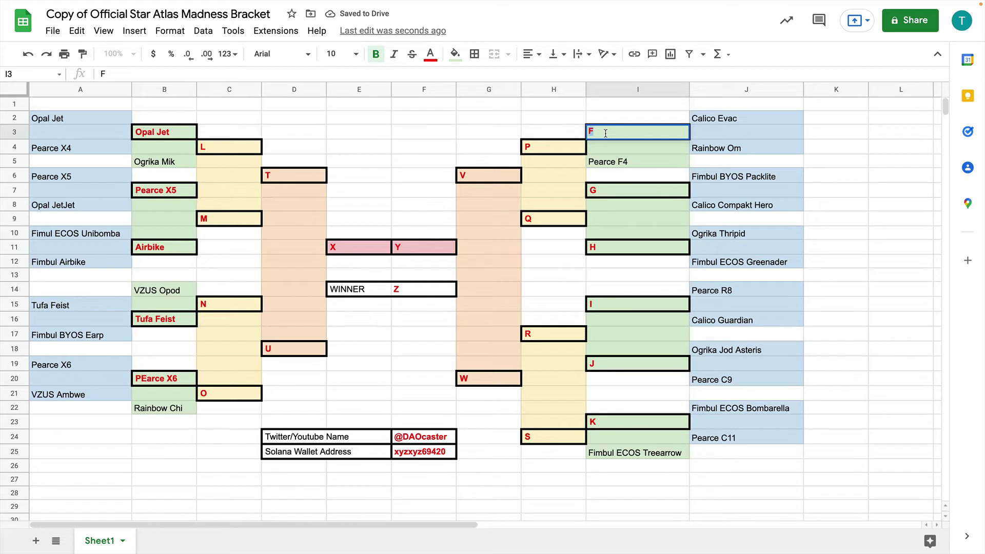
- Enter CAlico Evac, Fimbul BYOS Packlite and Ogrika Thripid in I3, I7 and I11
{"action": "type", "text": "CAlico Evac"}
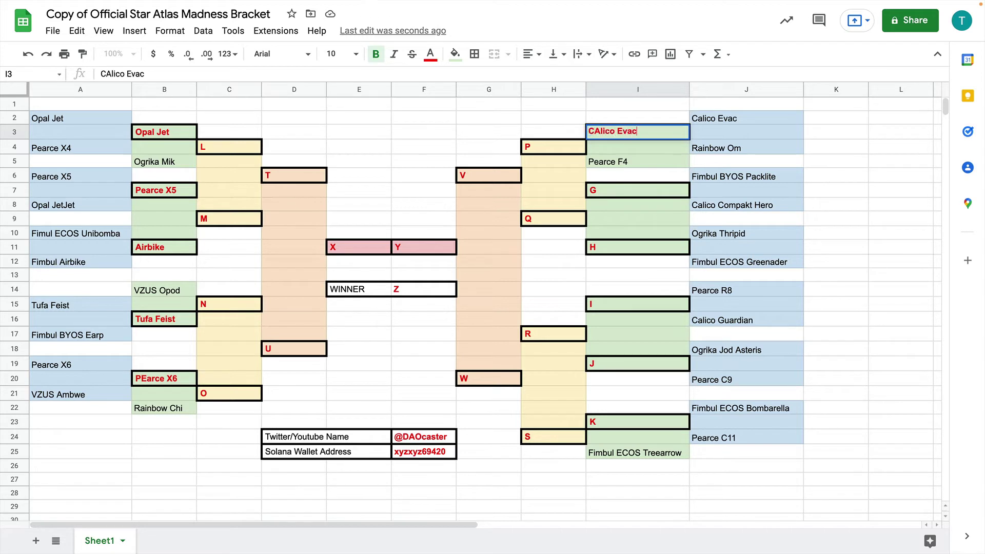
{"action": "left_click", "coordinate": [603, 192]}
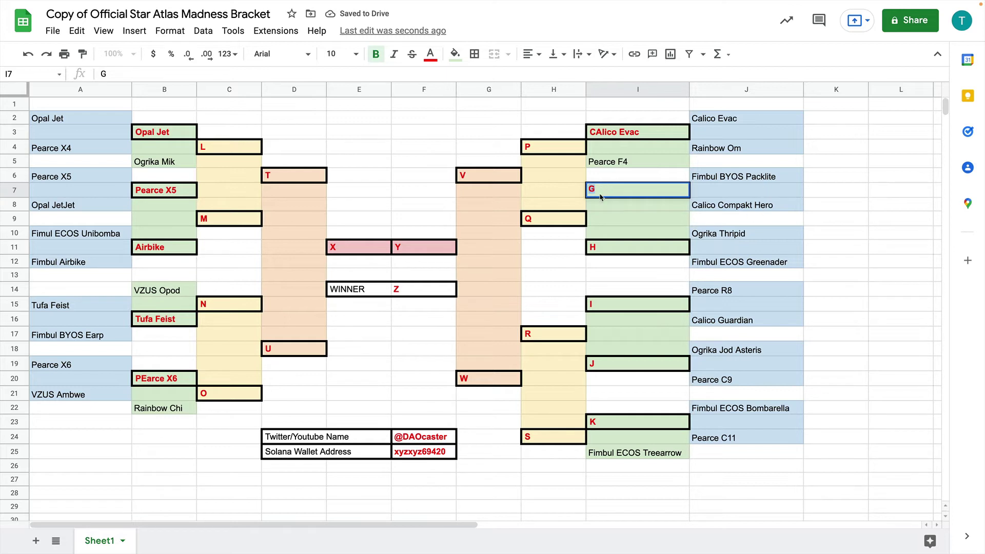
{"action": "type", "text": "Fimbul BY"}
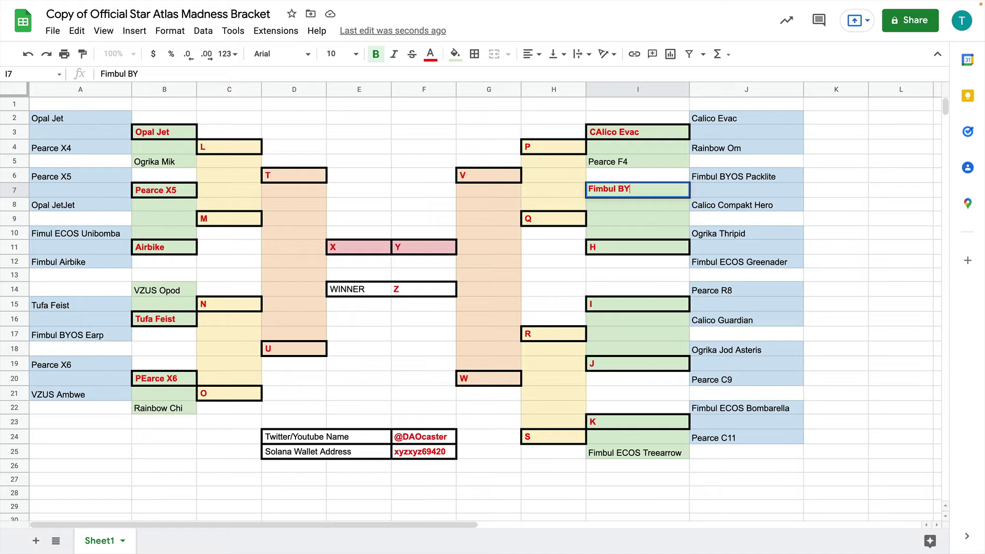
{"action": "type", "text": "OS Packlite"}
{"action": "left_click", "coordinate": [606, 251]}
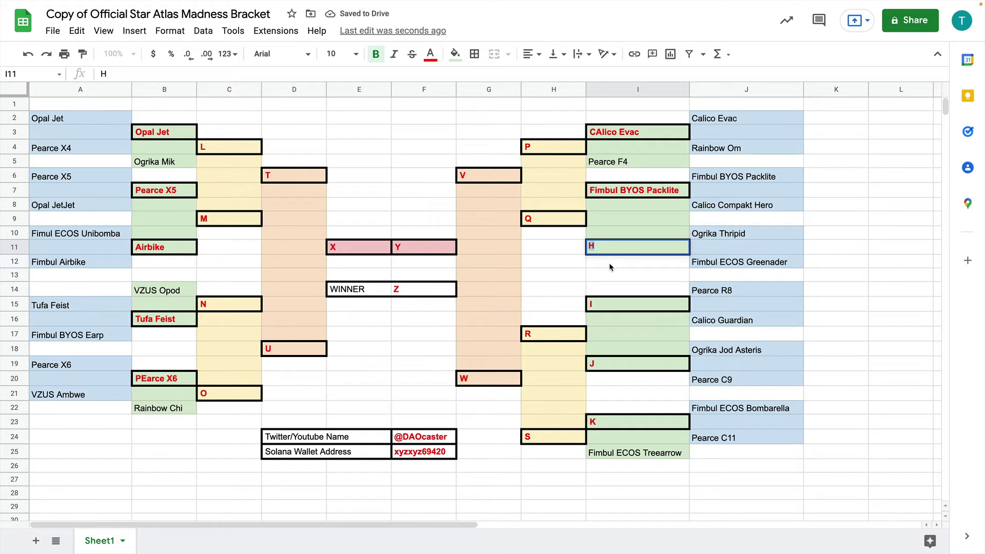
{"action": "type", "text": "Ogrika "}
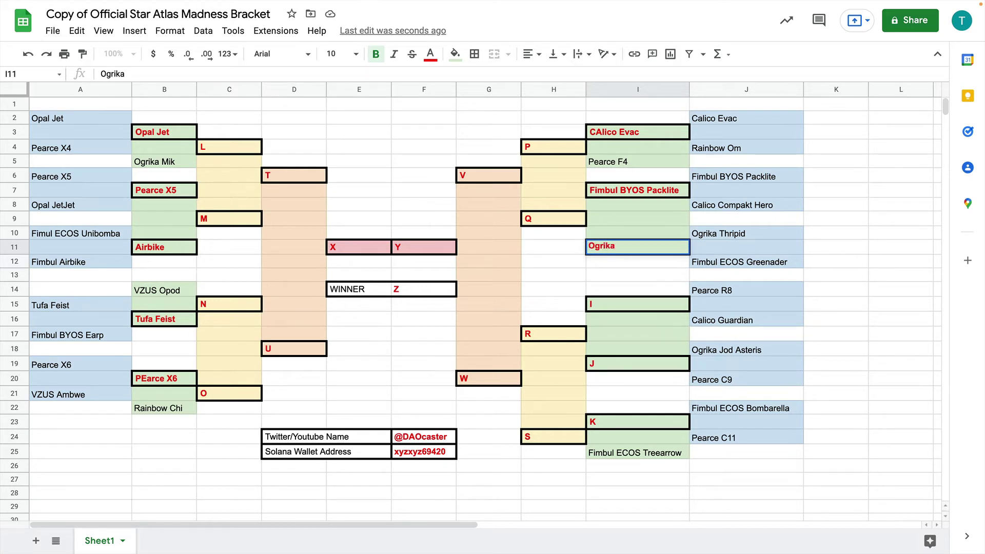
{"action": "type", "text": "Thripid"}
{"action": "left_click", "coordinate": [615, 306]}
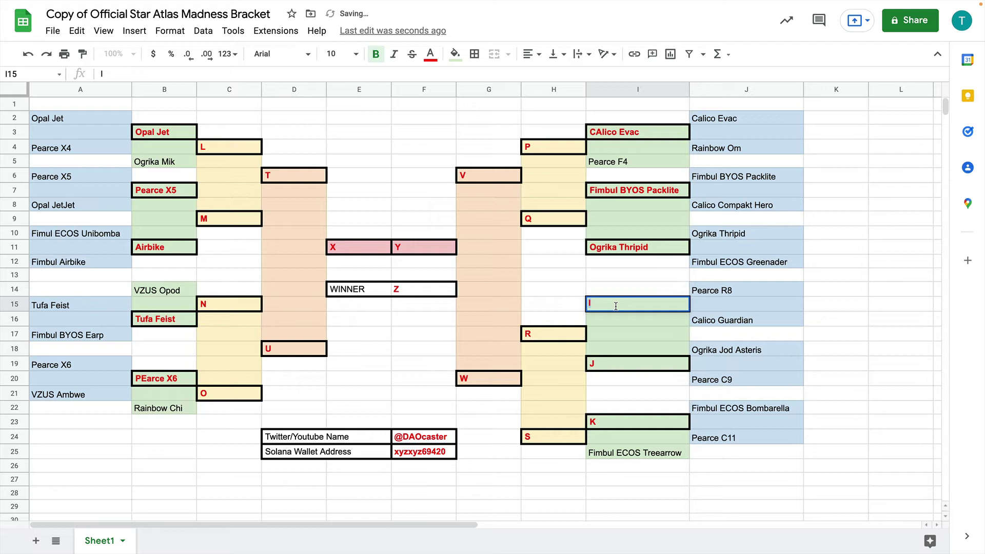
- Enter Pearce R8 in I15, PEarce C9 in I19 and PEarce C11 in I23
{"action": "type", "text": "Pearce R"}
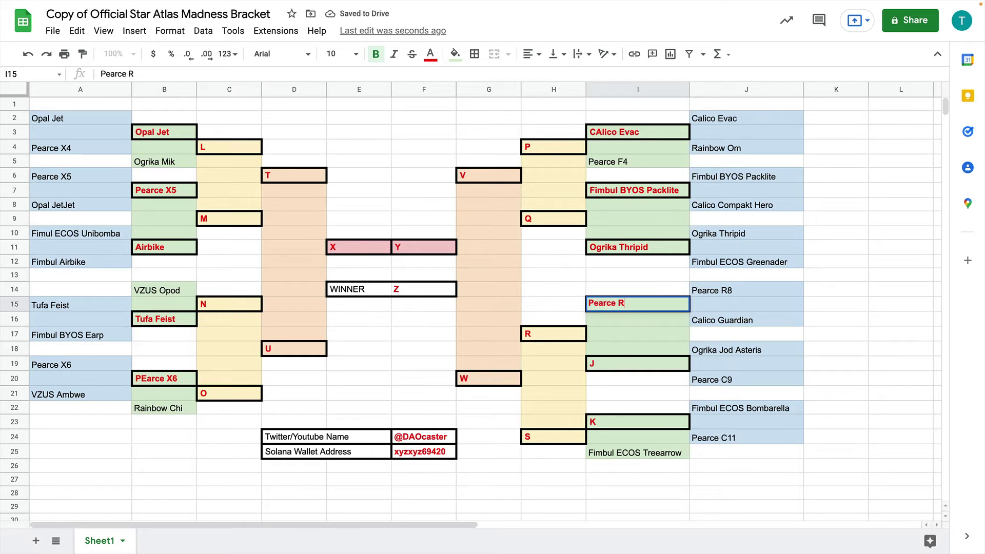
{"action": "type", "text": "8"}
{"action": "left_click", "coordinate": [620, 368]}
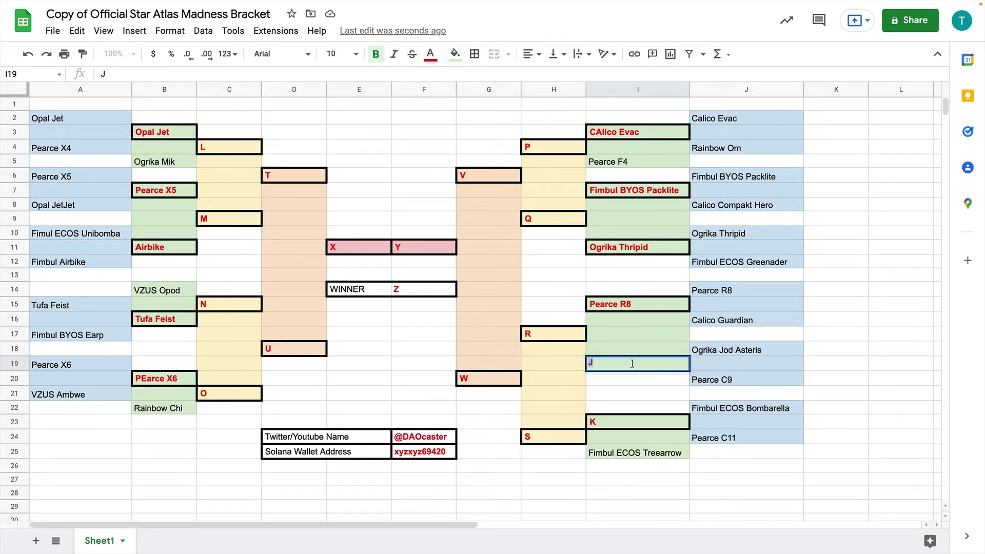
{"action": "type", "text": "PEarce C9"}
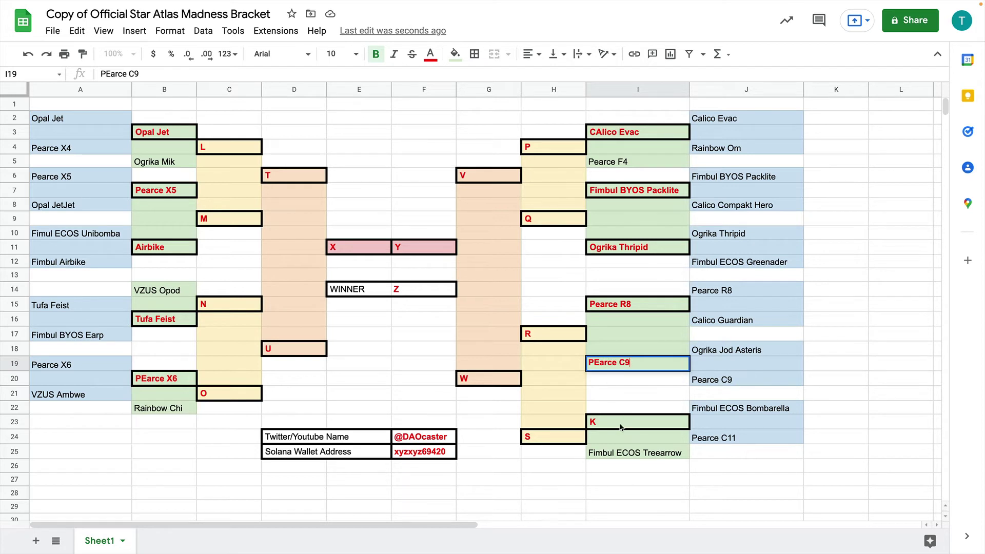
{"action": "left_click", "coordinate": [621, 428]}
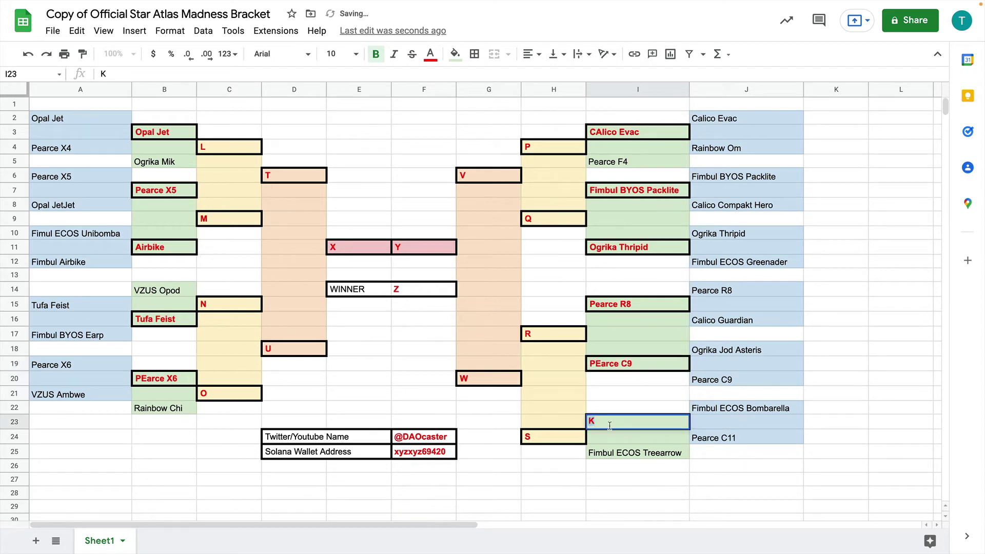
{"action": "type", "text": "PEarce C"}
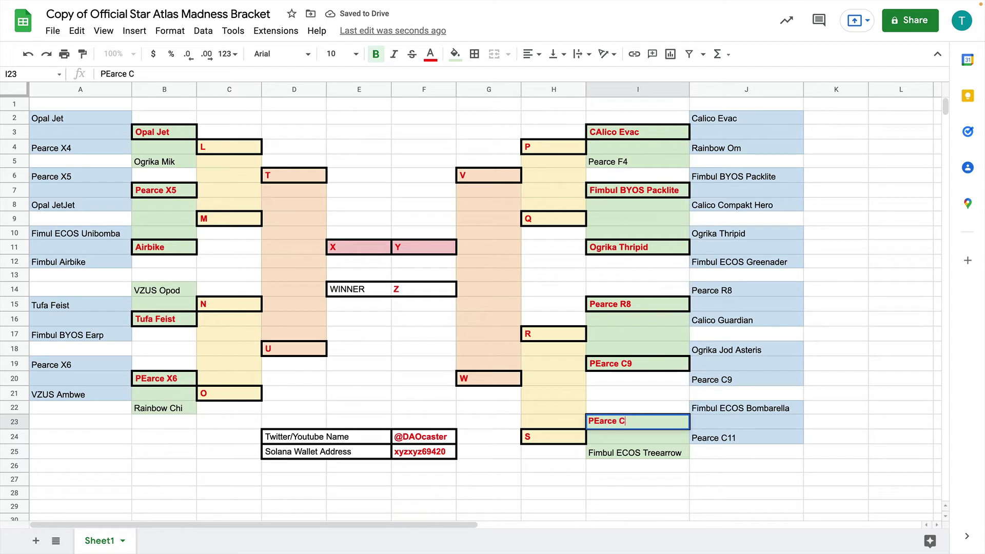
{"action": "type", "text": "11"}
{"action": "left_click", "coordinate": [564, 507]}
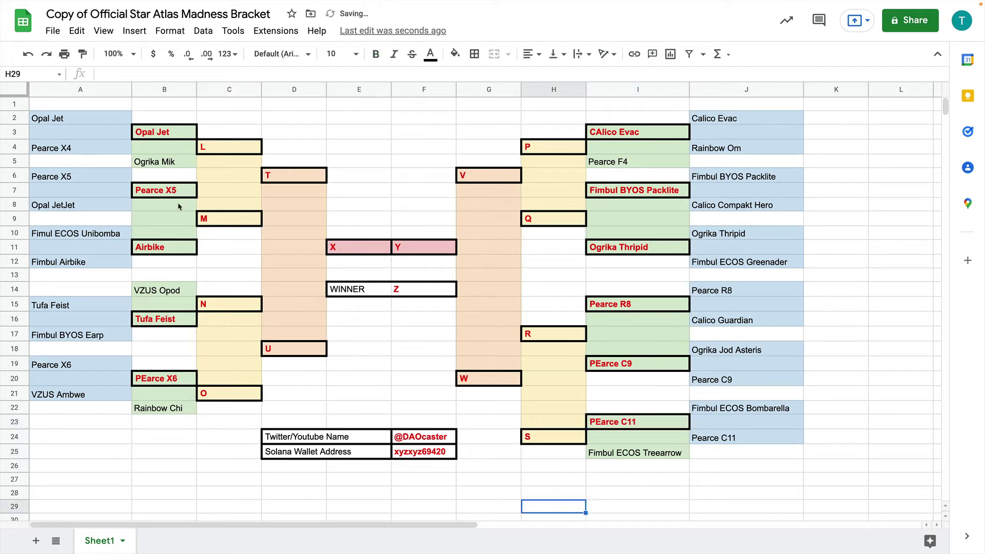
{"action": "left_click", "coordinate": [214, 153]}
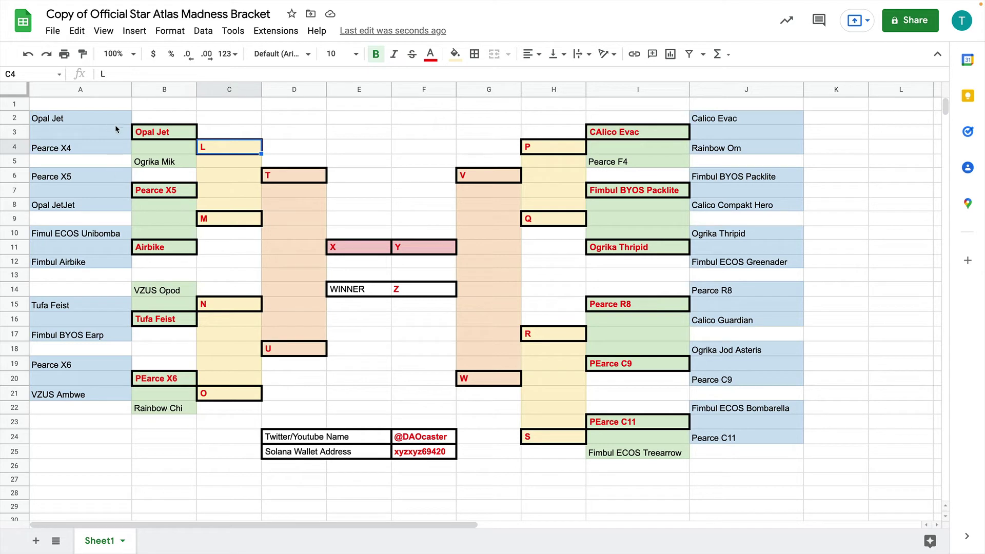
- Type Ogrika Mik, Fimbul Airbike, VZUS opod and Pearce X6 into C4, C9, C15 and C21
{"action": "double_click", "coordinate": [225, 145]}
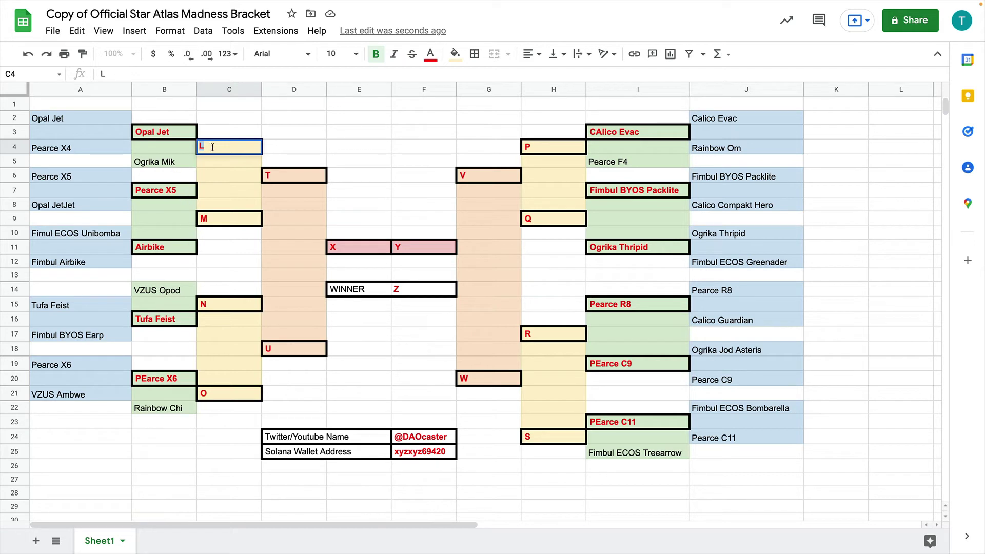
{"action": "type", "text": "Ogrika Mik"}
{"action": "double_click", "coordinate": [212, 220]}
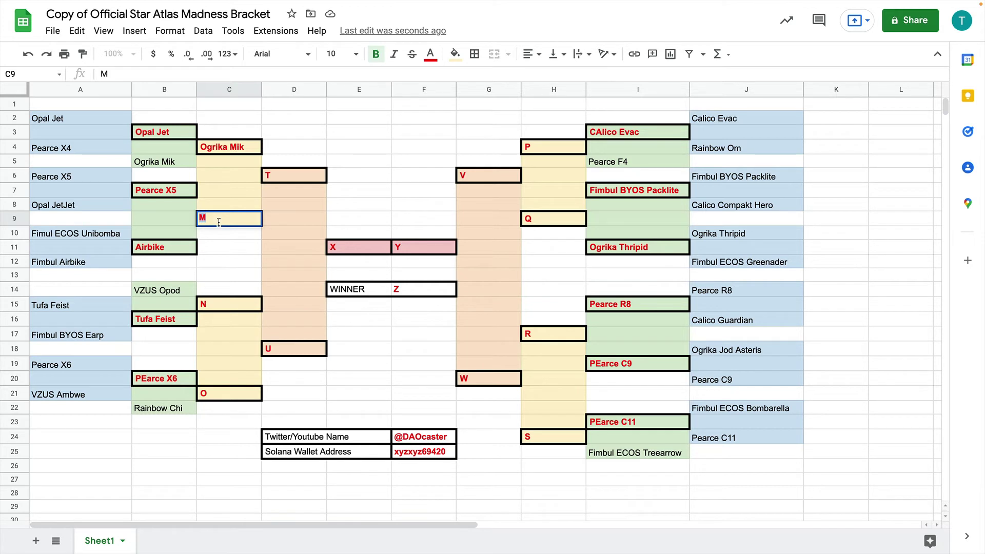
{"action": "type", "text": "Fimbiu"}
{"action": "key", "text": "BackSpace"}
{"action": "type", "text": "imbiul Airbike"}
{"action": "left_click", "coordinate": [218, 306]}
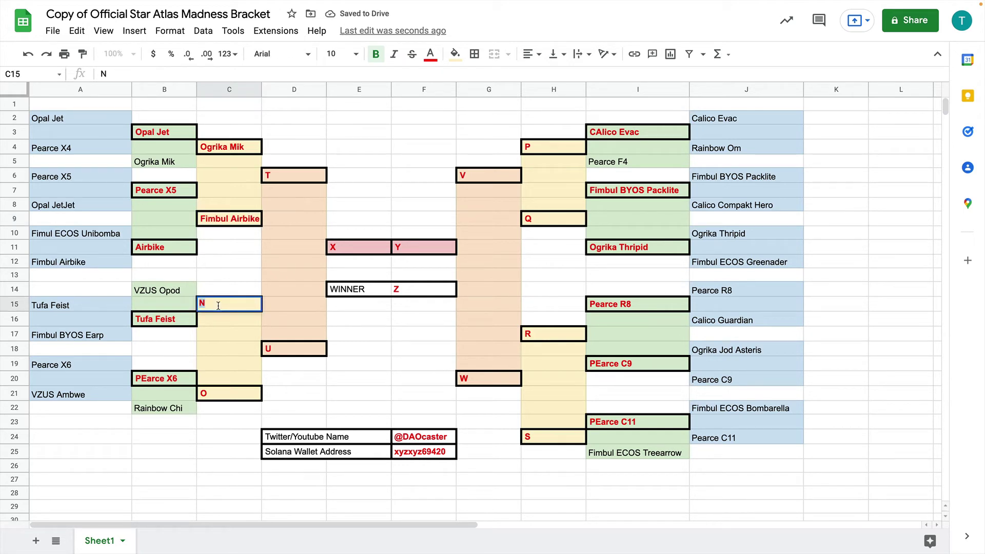
{"action": "type", "text": "VZUS opod"}
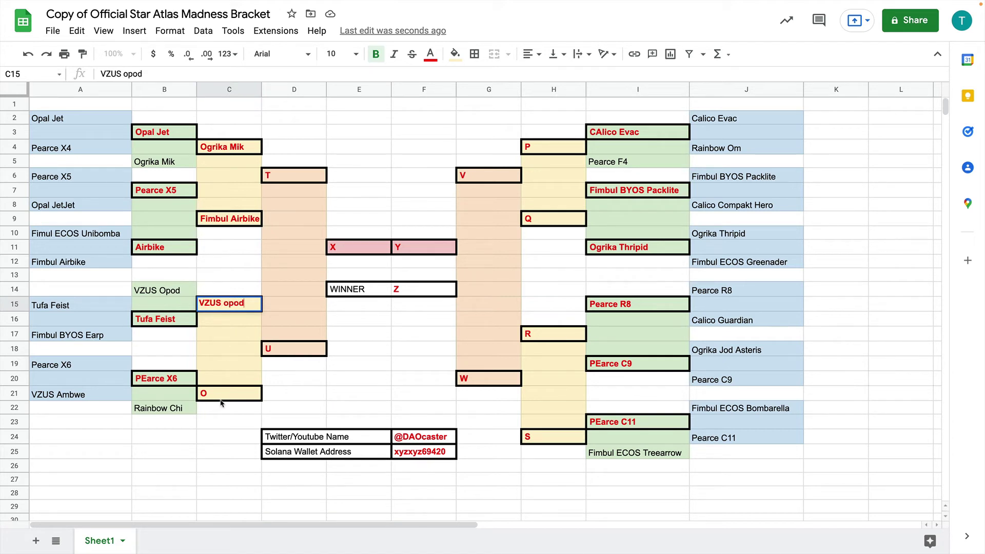
{"action": "left_click", "coordinate": [234, 393]}
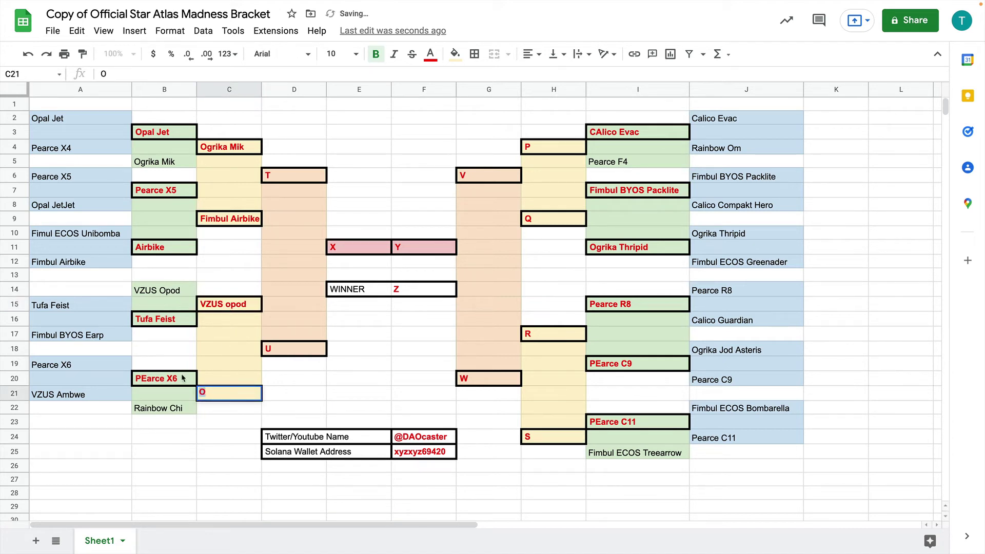
{"action": "type", "text": "Pearce"}
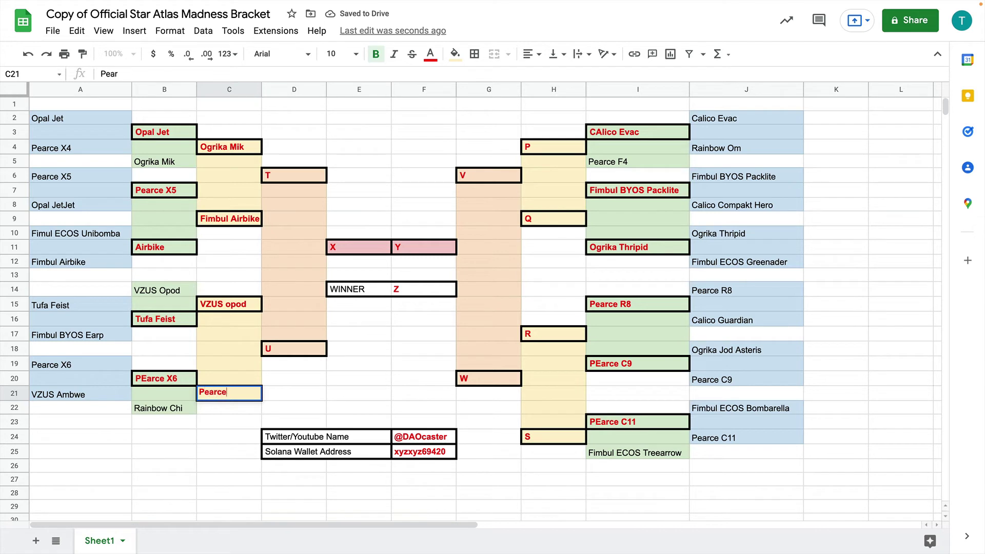
{"action": "type", "text": " X6"}
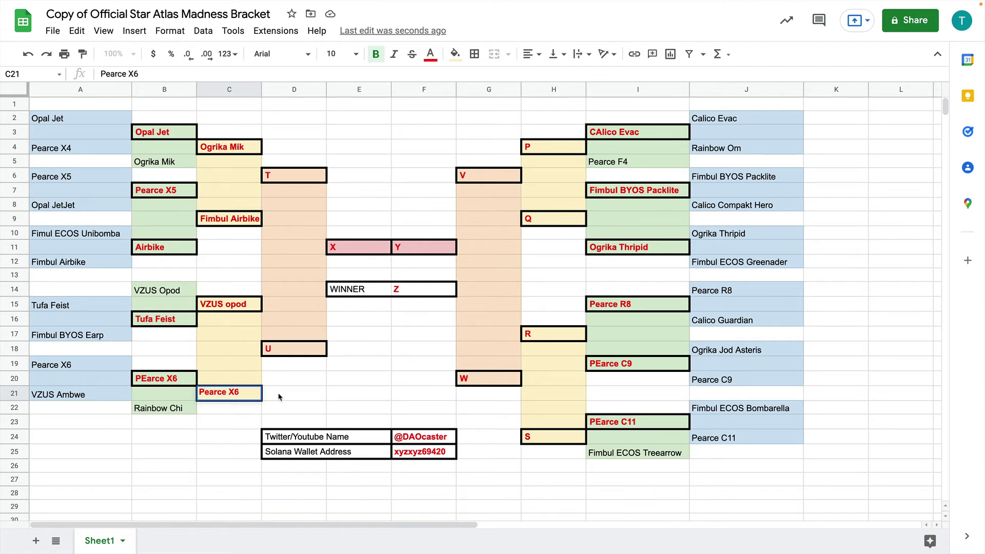
{"action": "left_click", "coordinate": [280, 396]}
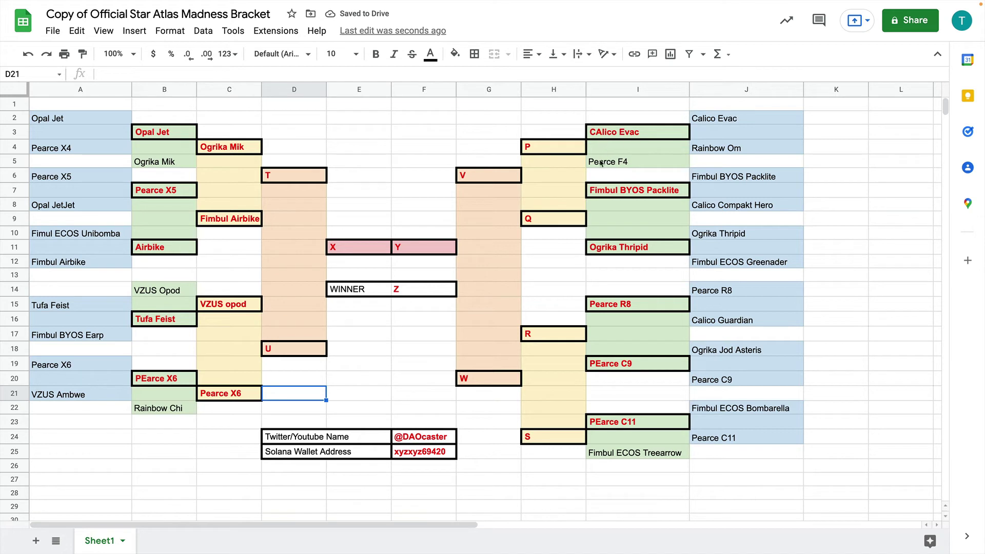
- Correct the first-round entry CAlico Evac to Calico Evac
{"action": "left_click", "coordinate": [545, 149]}
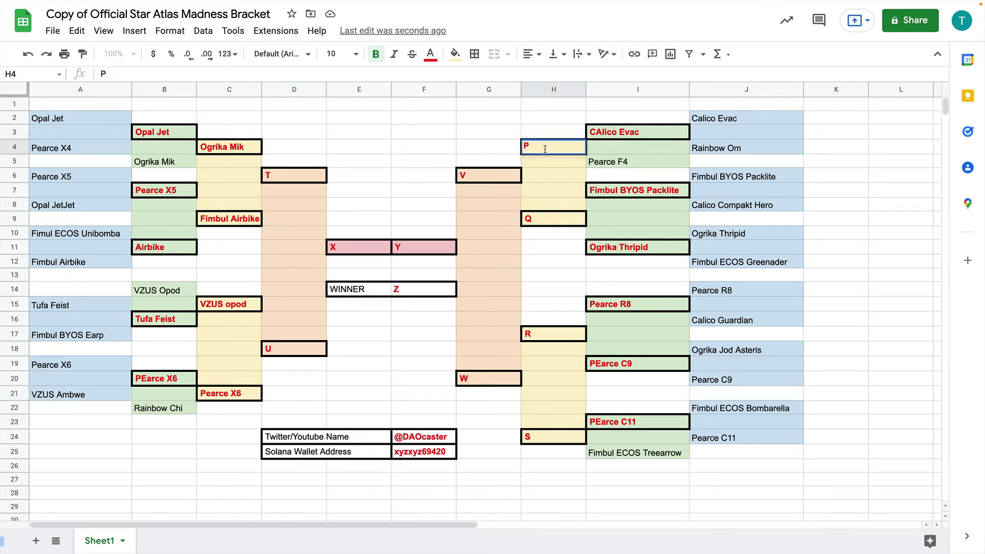
{"action": "left_click", "coordinate": [606, 140]}
{"action": "double_click", "coordinate": [600, 133]}
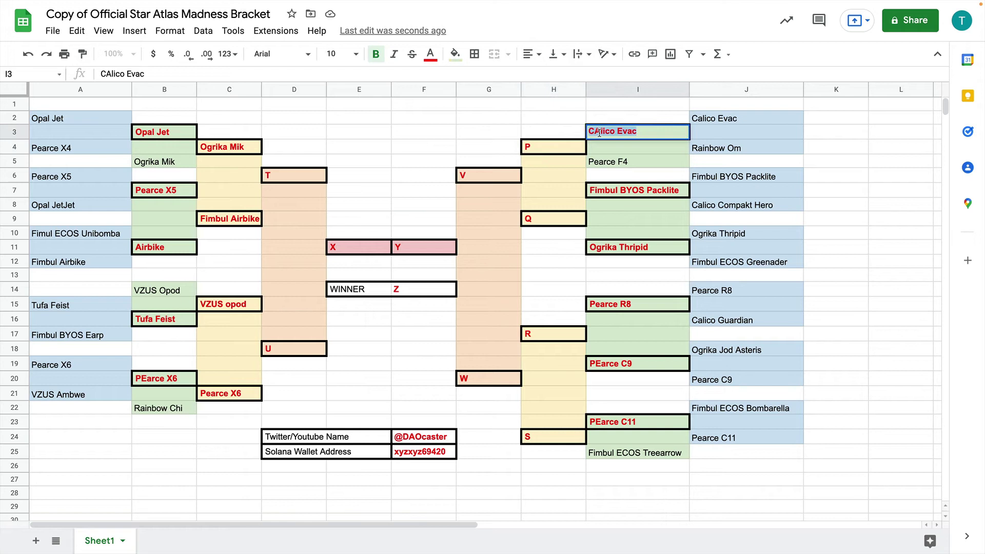
{"action": "key", "text": "BackSpace"}
{"action": "type", "text": "a"}
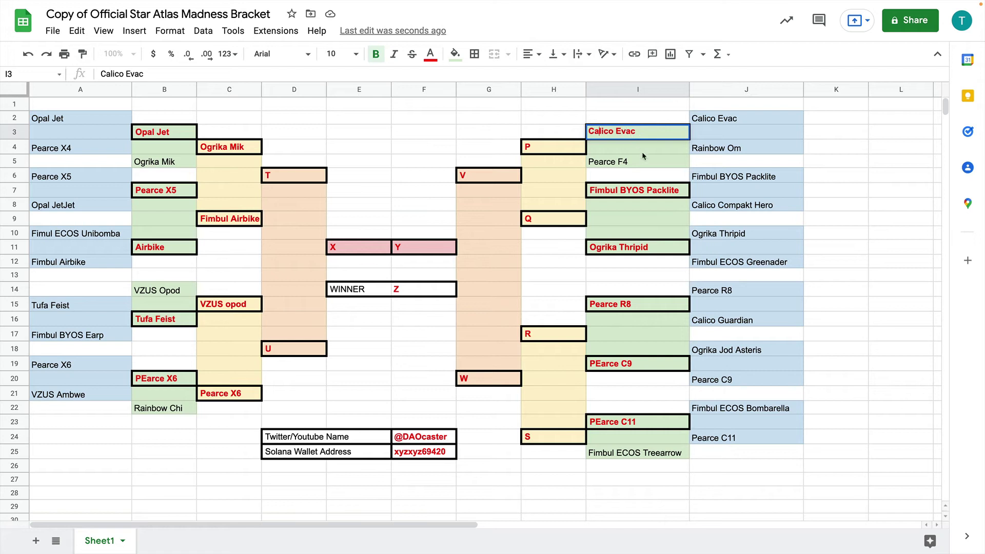
{"action": "left_click", "coordinate": [555, 148]}
- Enter Pearce F4 in second-round slot P and check it against the first round
{"action": "double_click", "coordinate": [548, 148]}
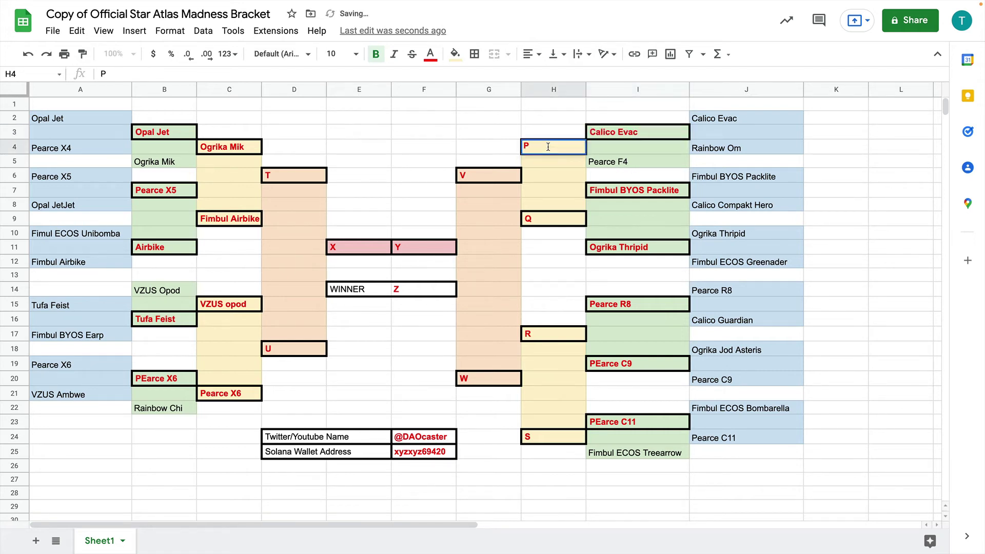
{"action": "type", "text": "earce F4"}
{"action": "left_click", "coordinate": [617, 180]}
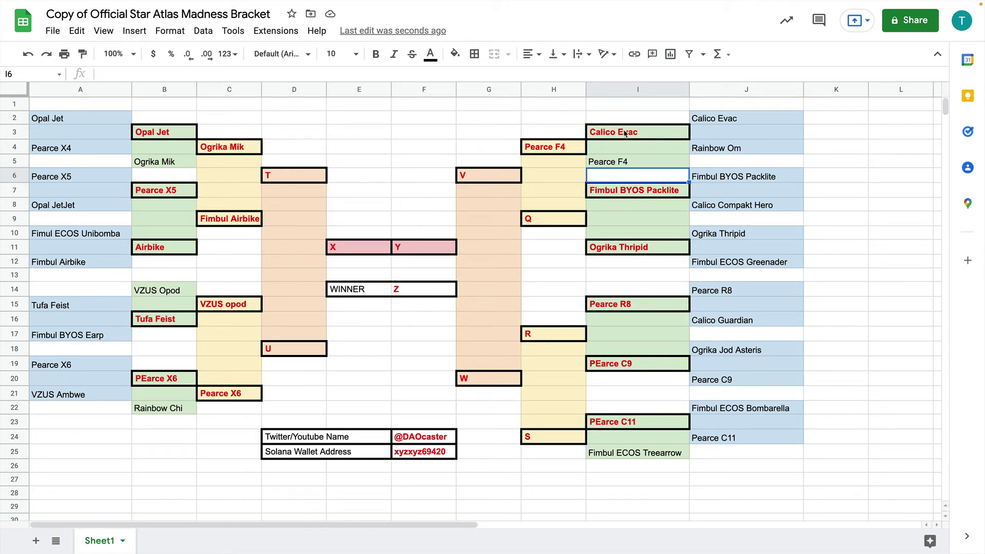
{"action": "left_click", "coordinate": [735, 166]}
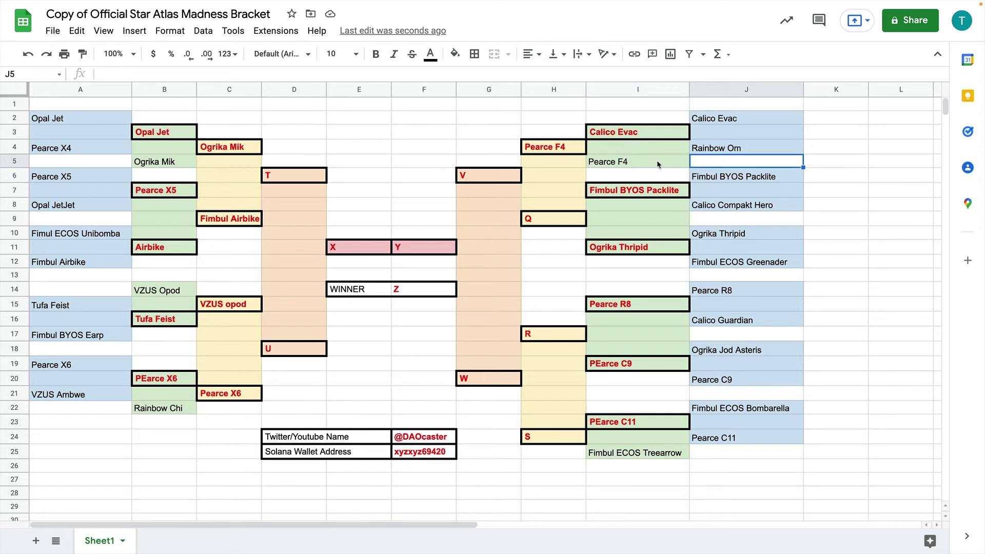
{"action": "left_click", "coordinate": [636, 164]}
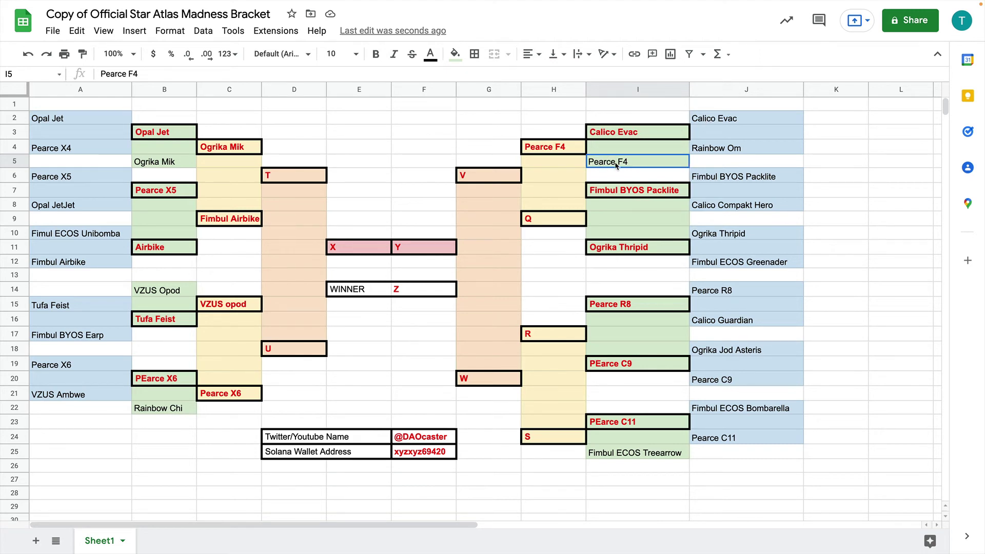
{"action": "left_click", "coordinate": [564, 149]}
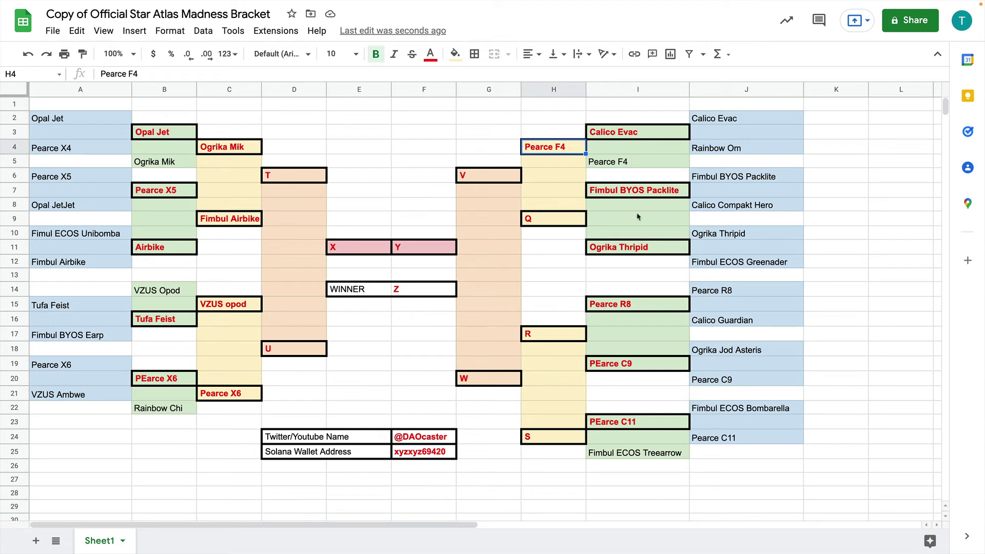
- Copy Fimbul BYOS Packlite into second-round slot Q
{"action": "left_click", "coordinate": [558, 217]}
{"action": "double_click", "coordinate": [558, 217]}
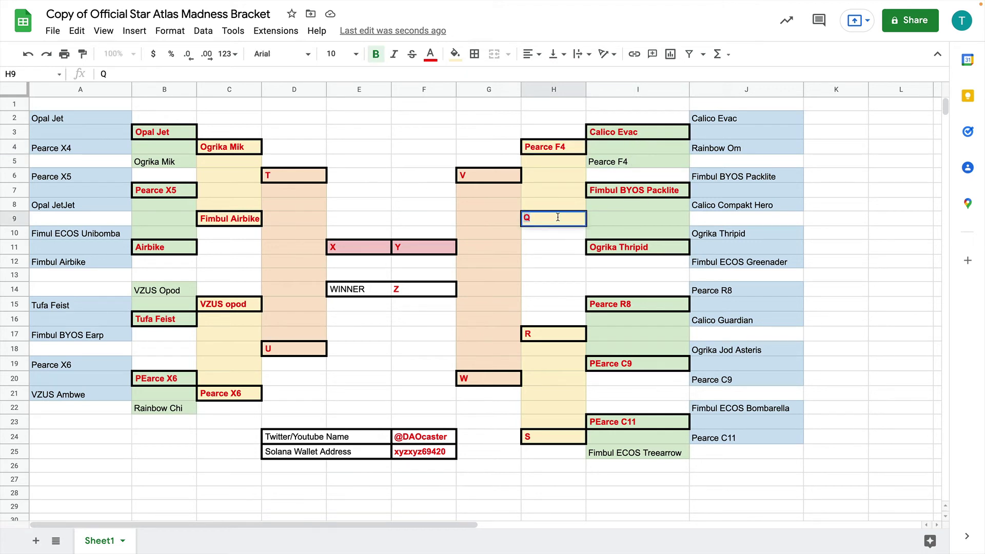
{"action": "left_click", "coordinate": [604, 190]}
{"action": "key", "text": "ctrl+c"}
{"action": "left_click", "coordinate": [553, 218]}
{"action": "key", "text": "ctrl+v"}
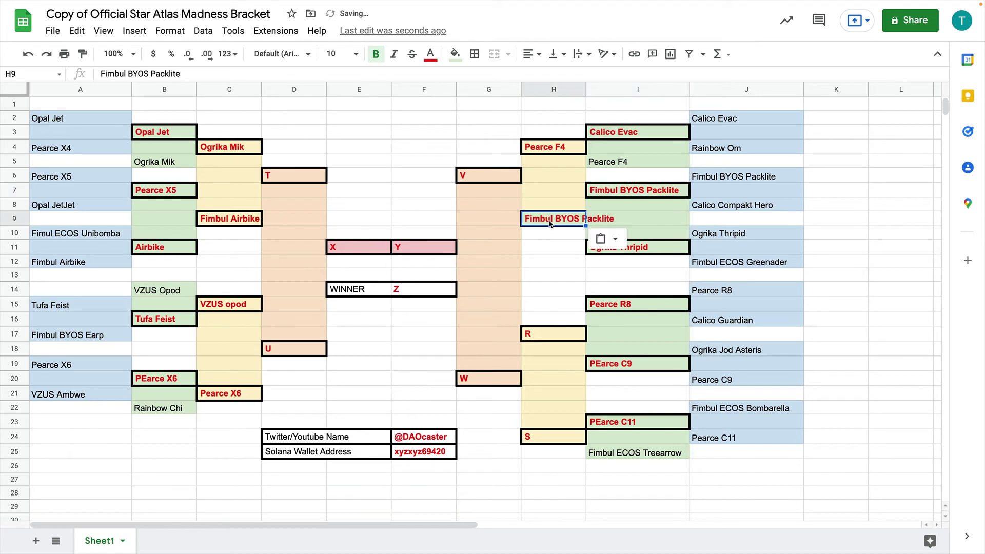
{"action": "left_click", "coordinate": [648, 231]}
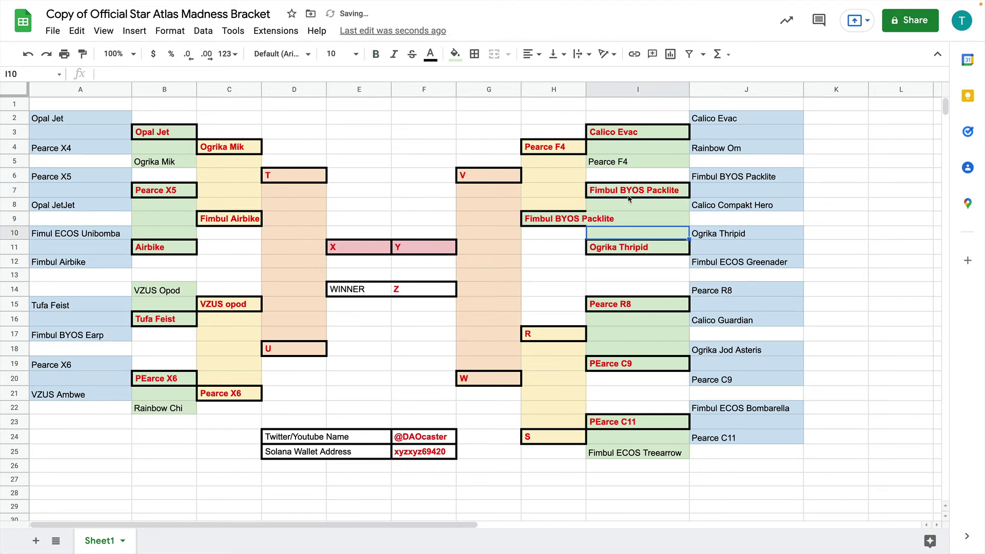
- Copy PEarce C9 into slot R and PEarce C11 into H24
{"action": "left_click", "coordinate": [620, 364]}
{"action": "key", "text": "ctrl+c"}
{"action": "left_click", "coordinate": [538, 333]}
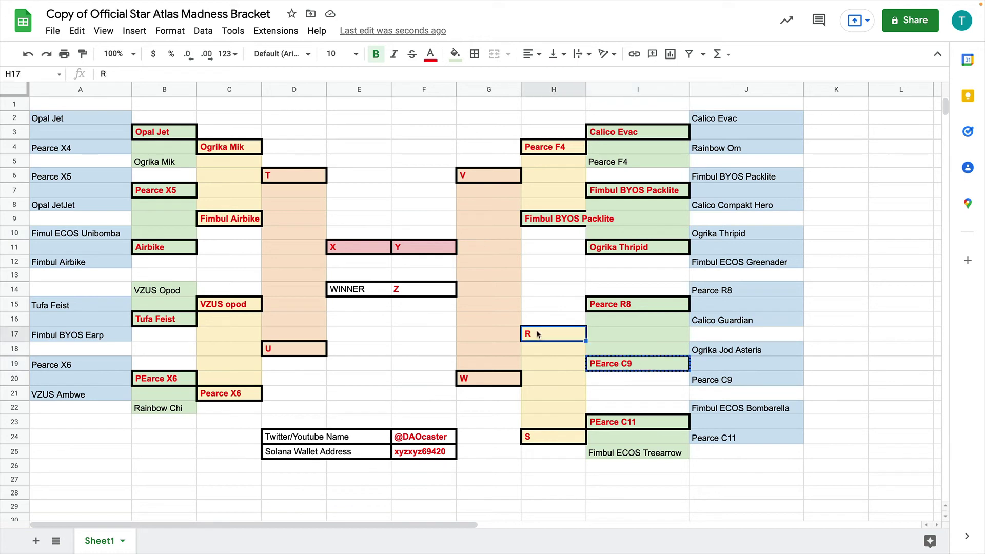
{"action": "key", "text": "ctrl+v"}
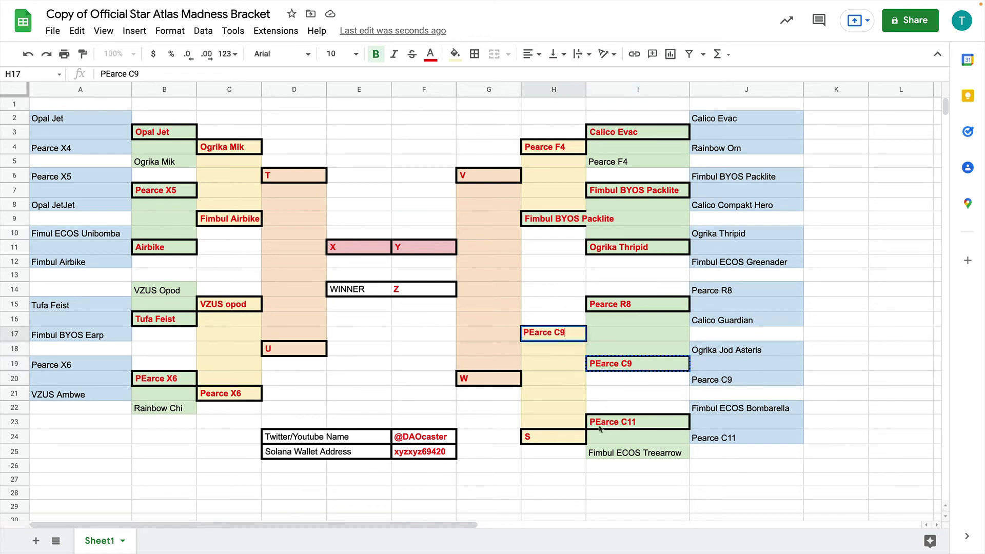
{"action": "double_click", "coordinate": [632, 421]}
{"action": "double_click", "coordinate": [558, 442]}
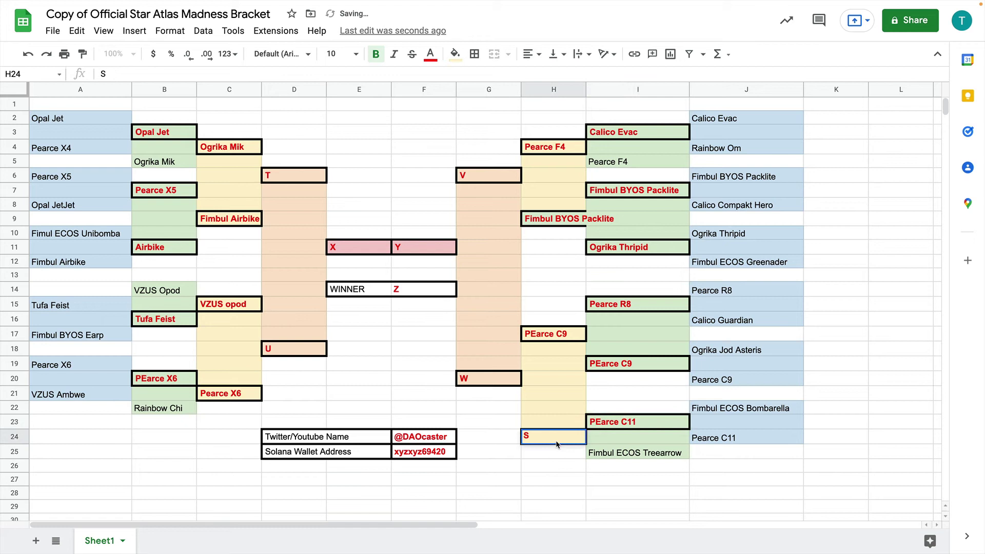
{"action": "key", "text": "BackSpace"}
{"action": "key", "text": "ctrl+v"}
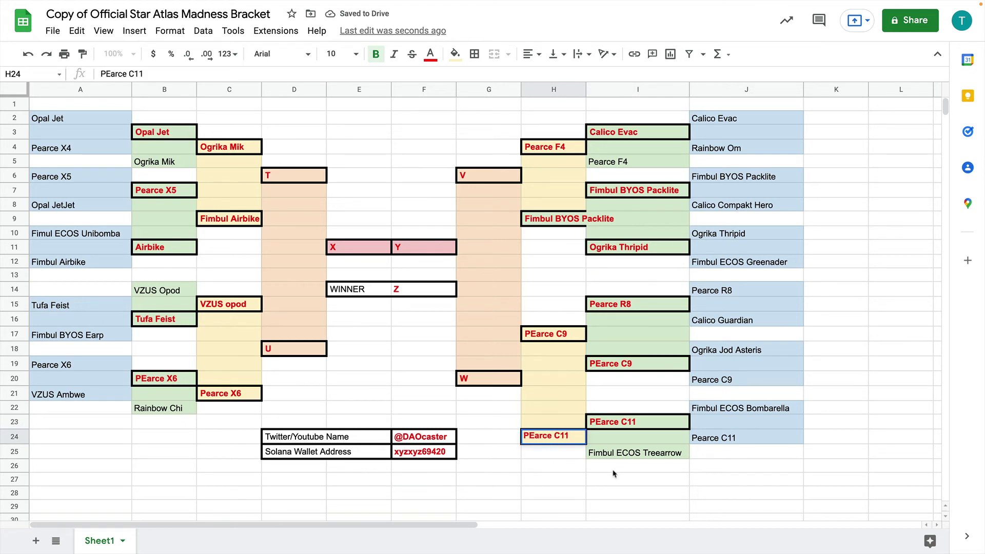
- Copy Fimbul Airbike into D6 and Pearce X6 into D18 on the left side
{"action": "left_click", "coordinate": [618, 473]}
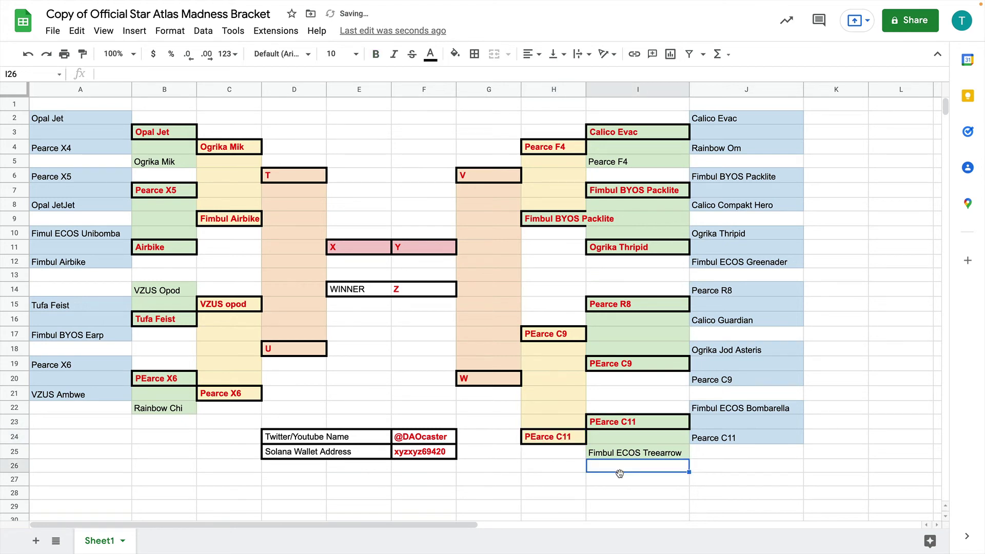
{"action": "left_click", "coordinate": [252, 215]}
{"action": "key", "text": "ctrl+c"}
{"action": "left_click", "coordinate": [285, 180]}
{"action": "key", "text": "ctrl+v"}
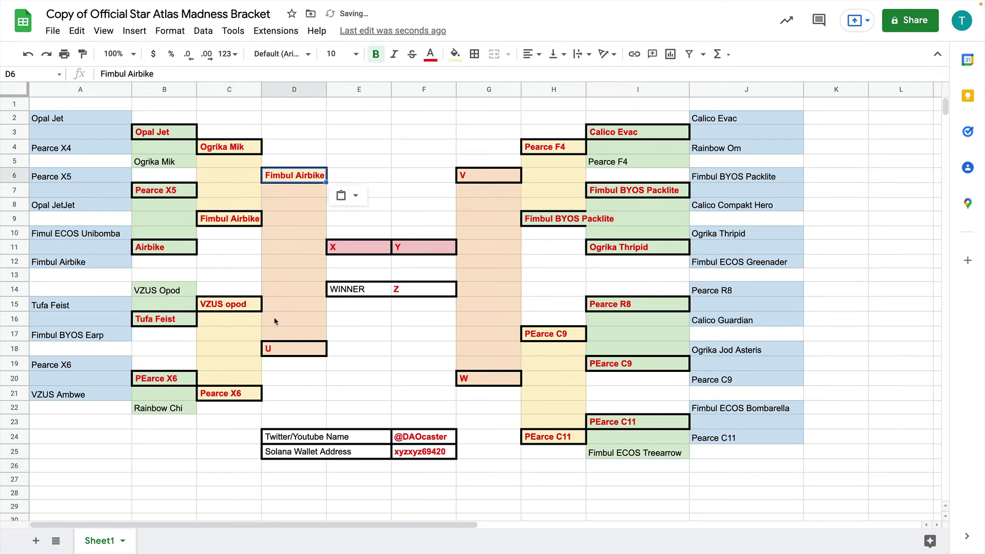
{"action": "left_click", "coordinate": [236, 393]}
{"action": "key", "text": "ctrl+c"}
{"action": "left_click", "coordinate": [286, 350]}
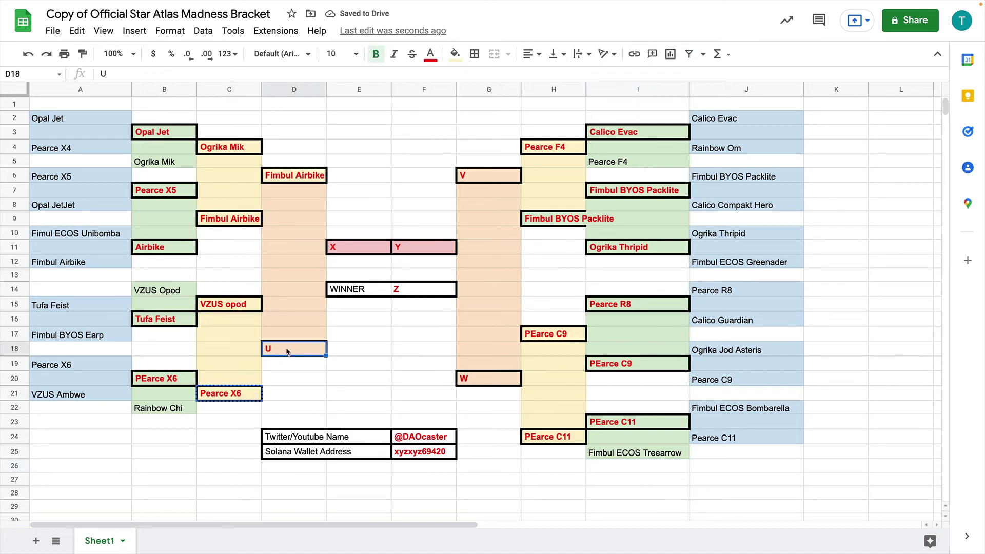
{"action": "key", "text": "ctrl+v"}
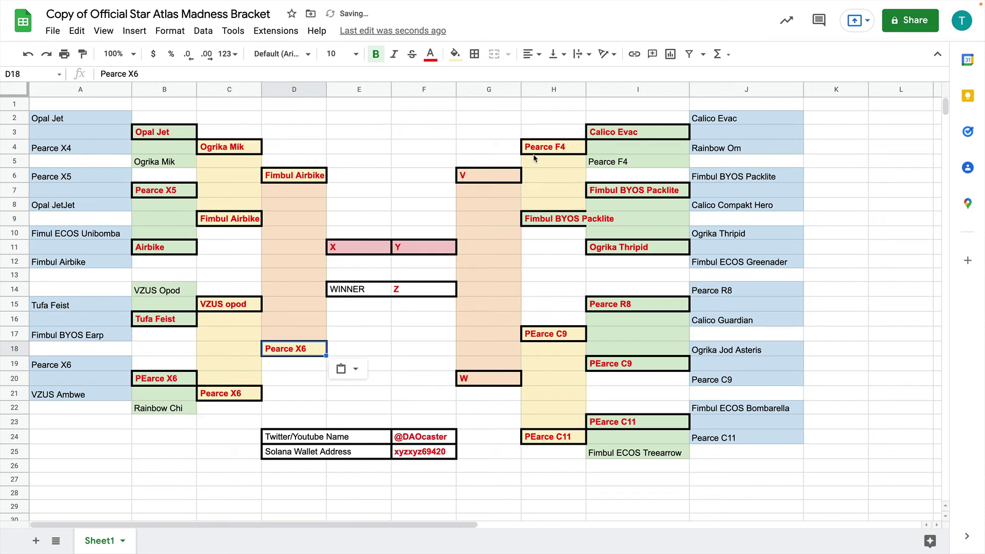
- Copy Fimbul BYOS Packlite into G6 and PEarce C11 into G20 on the right side
{"action": "left_click", "coordinate": [529, 215]}
{"action": "key", "text": "ctrl+c"}
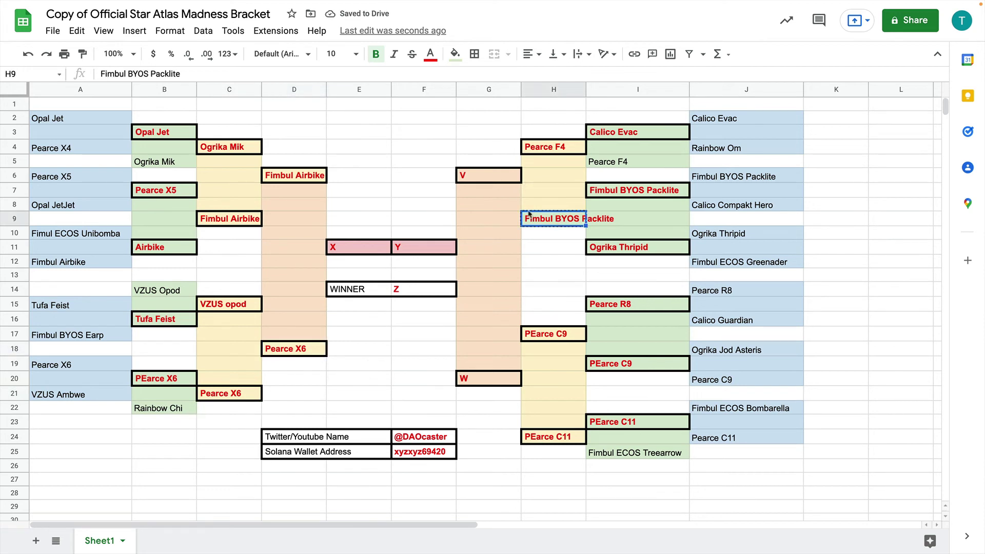
{"action": "left_click", "coordinate": [485, 179]}
{"action": "key", "text": "ctrl+v"}
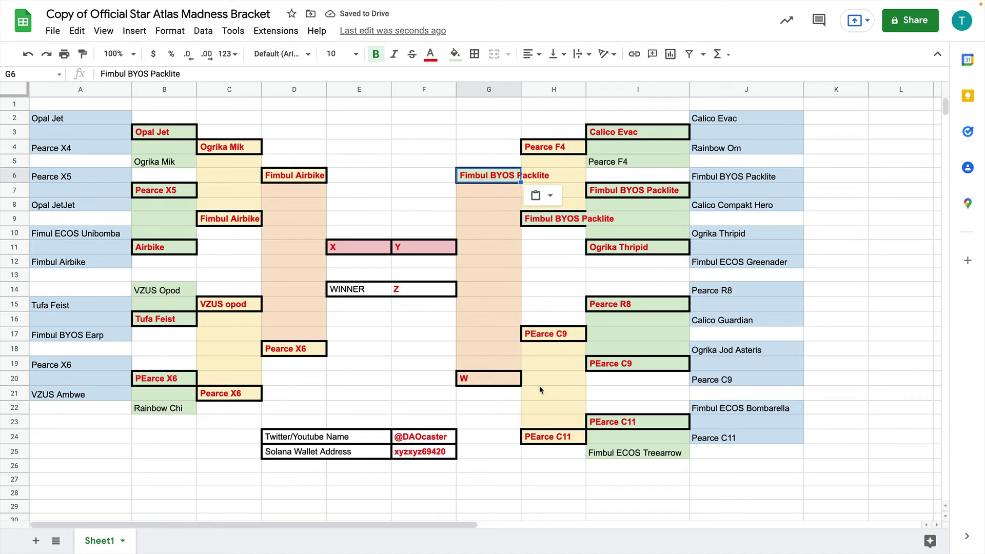
{"action": "left_click", "coordinate": [558, 439]}
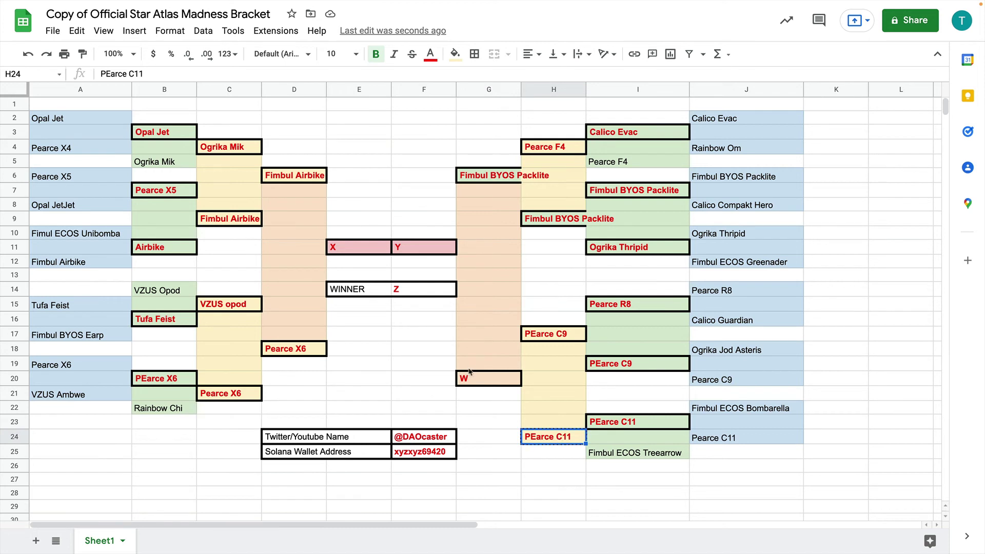
{"action": "left_click", "coordinate": [486, 378]}
{"action": "key", "text": "ctrl+v"}
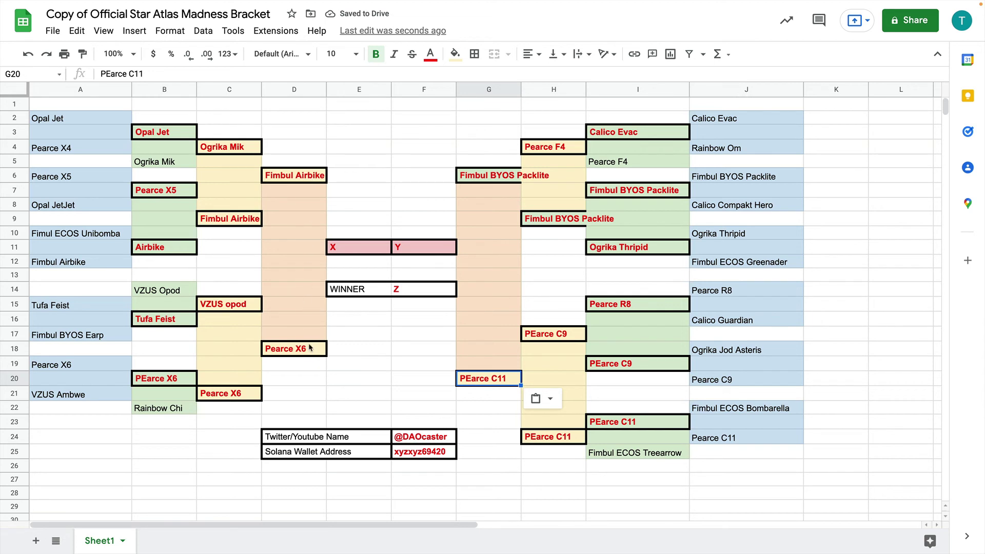
- Copy Fimbul Airbike into E11 and PEarce C11 into F11 for the final
{"action": "left_click", "coordinate": [310, 183]}
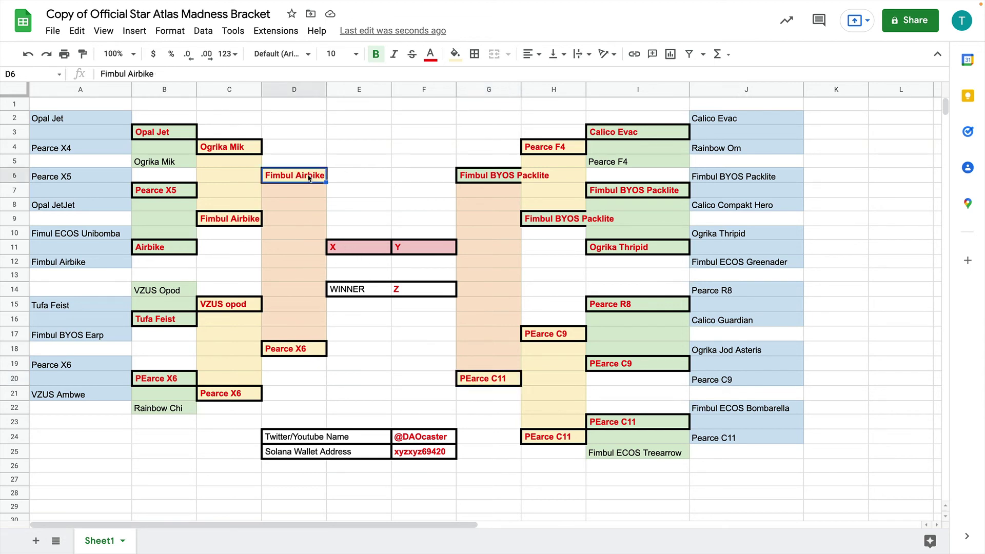
{"action": "key", "text": "ctrl+c"}
{"action": "left_click", "coordinate": [351, 244]}
{"action": "key", "text": "ctrl+v"}
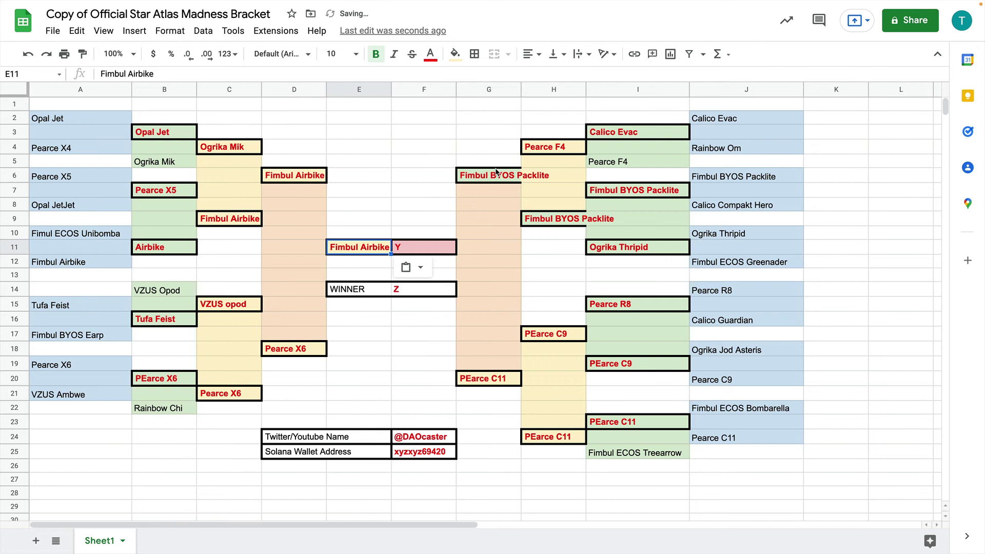
{"action": "left_click", "coordinate": [486, 380]}
{"action": "key", "text": "ctrl+c"}
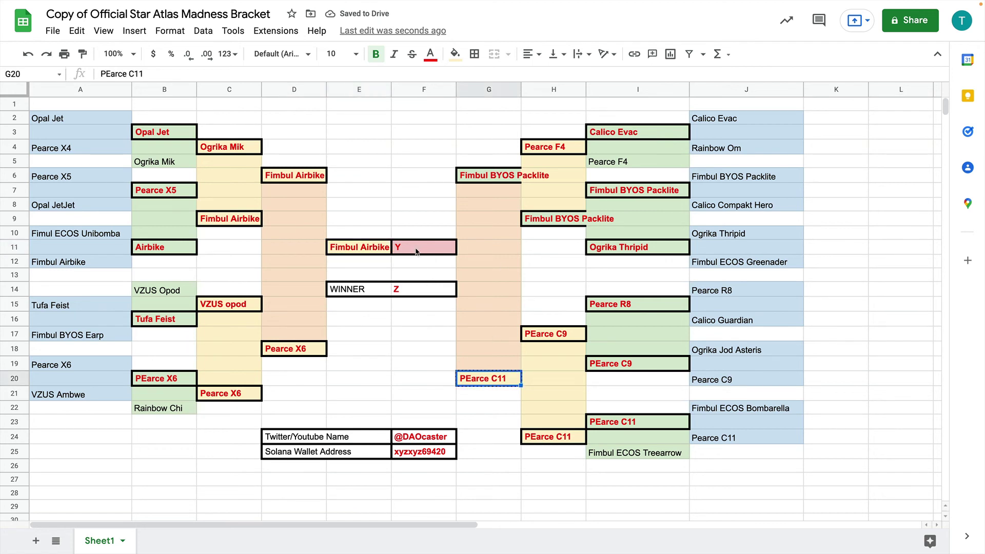
{"action": "left_click", "coordinate": [416, 248]}
{"action": "key", "text": "ctrl+v"}
- Paste Fimbul Airbike into the F14 WINNER slot
{"action": "left_click", "coordinate": [369, 249]}
{"action": "key", "text": "ctrl+c"}
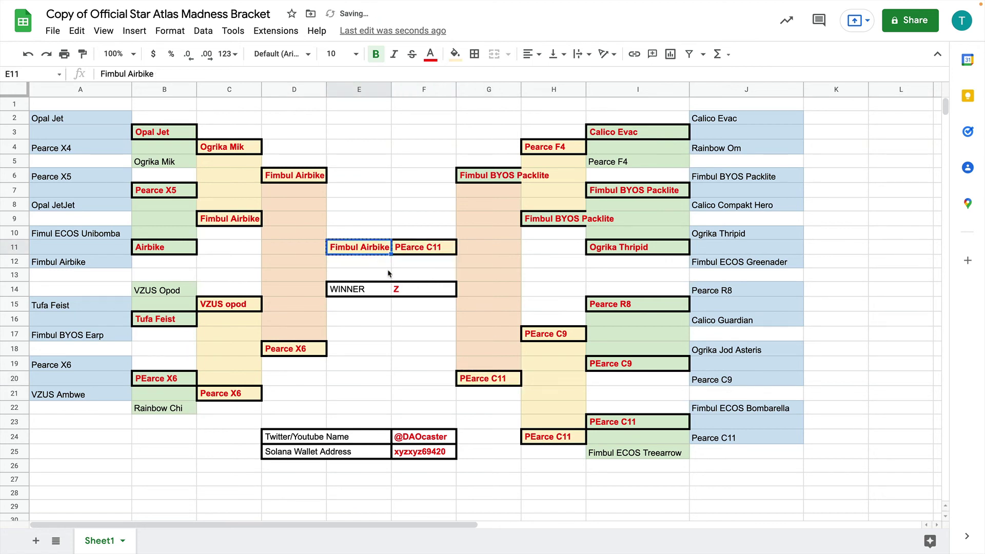
{"action": "left_click", "coordinate": [407, 290]}
{"action": "key", "text": "ctrl+v"}
{"action": "left_click", "coordinate": [418, 333]}
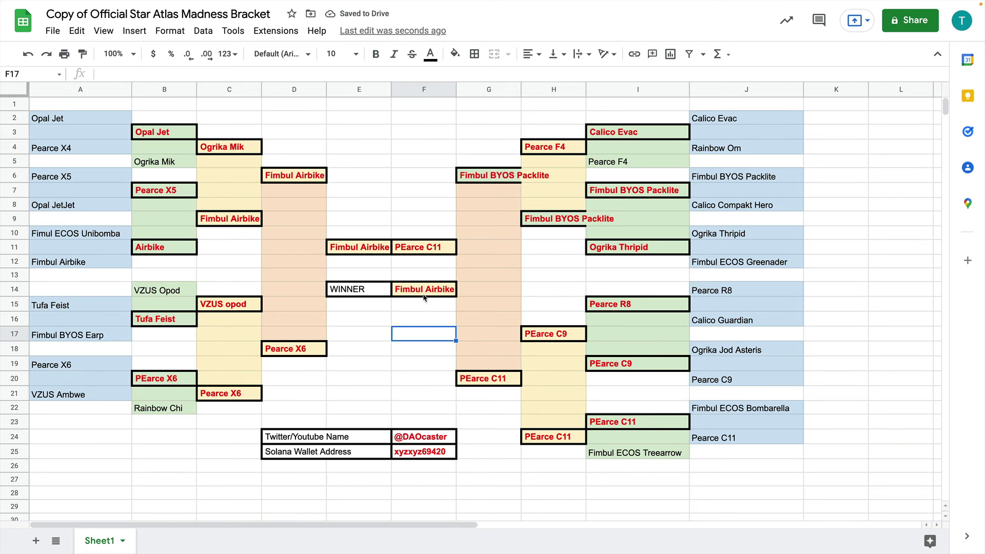
{"action": "left_click", "coordinate": [434, 442]}
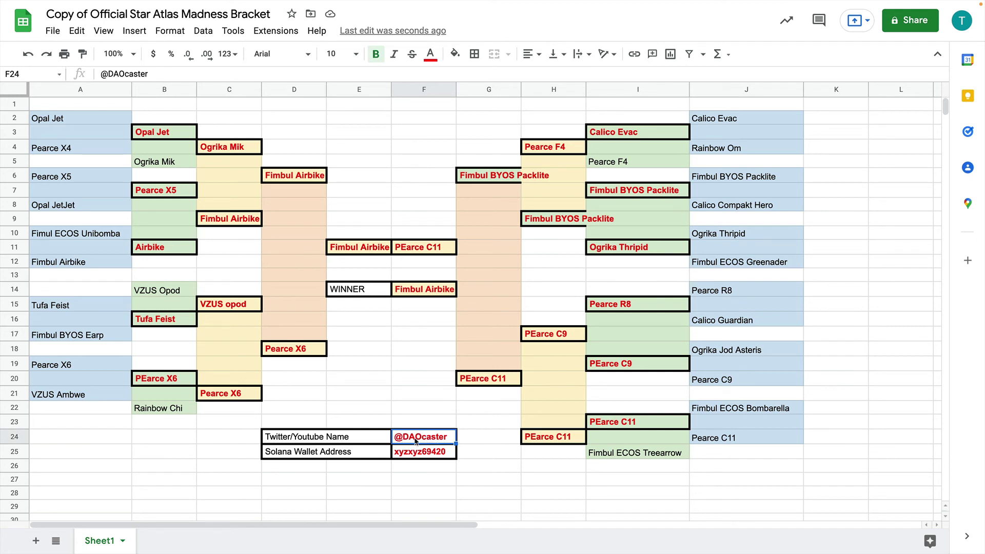
{"action": "left_click", "coordinate": [419, 454]}
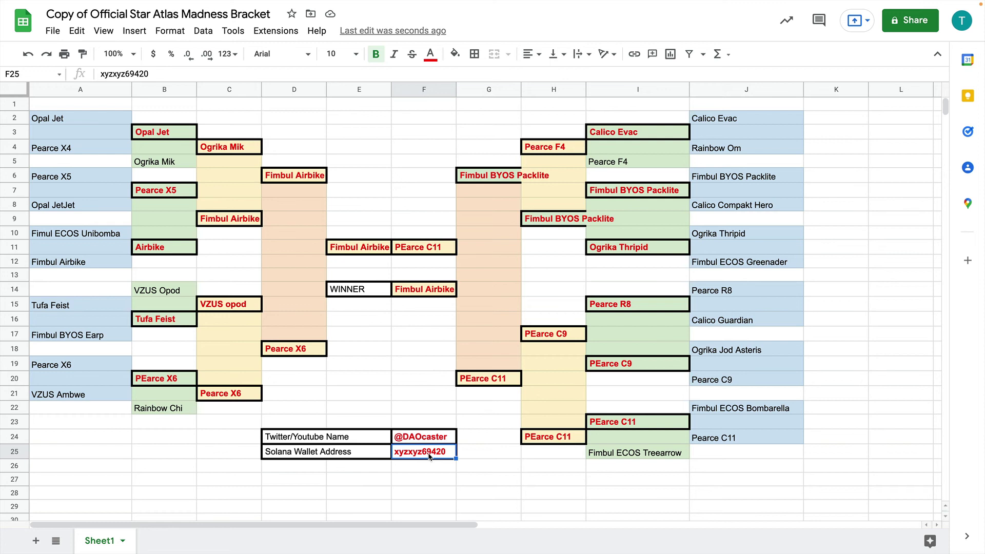
{"action": "left_click", "coordinate": [433, 467]}
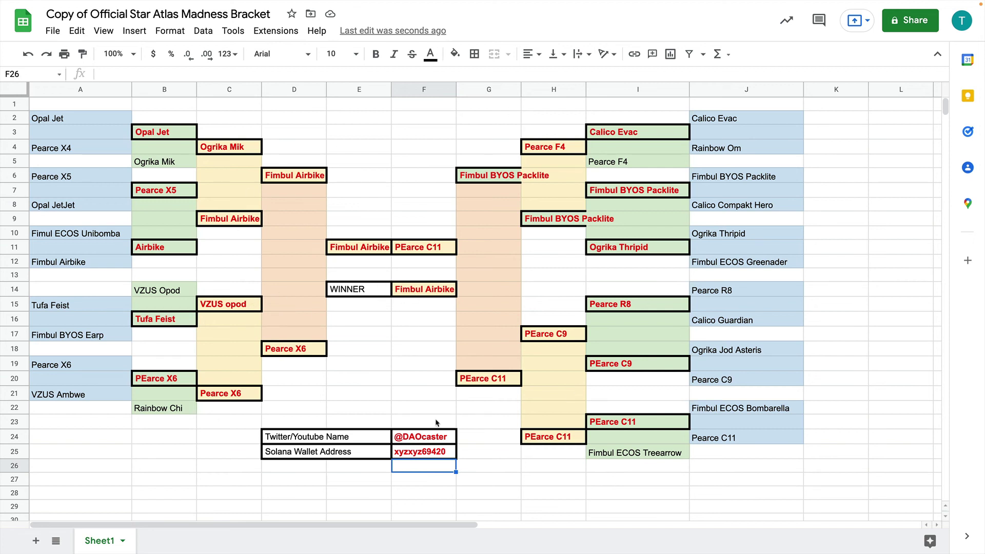
{"action": "left_click", "coordinate": [427, 290]}
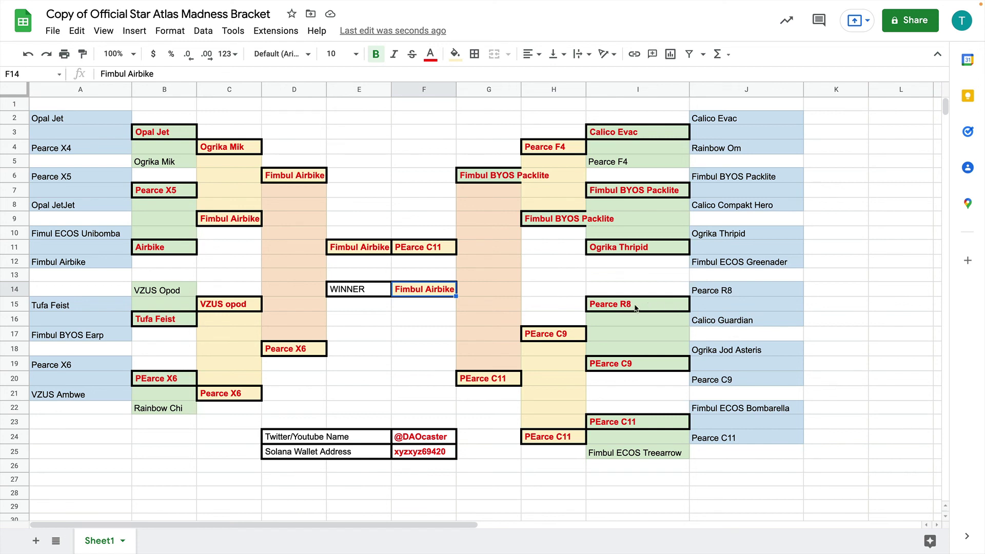
{"action": "left_click", "coordinate": [761, 326]}
{"action": "left_click", "coordinate": [640, 308]}
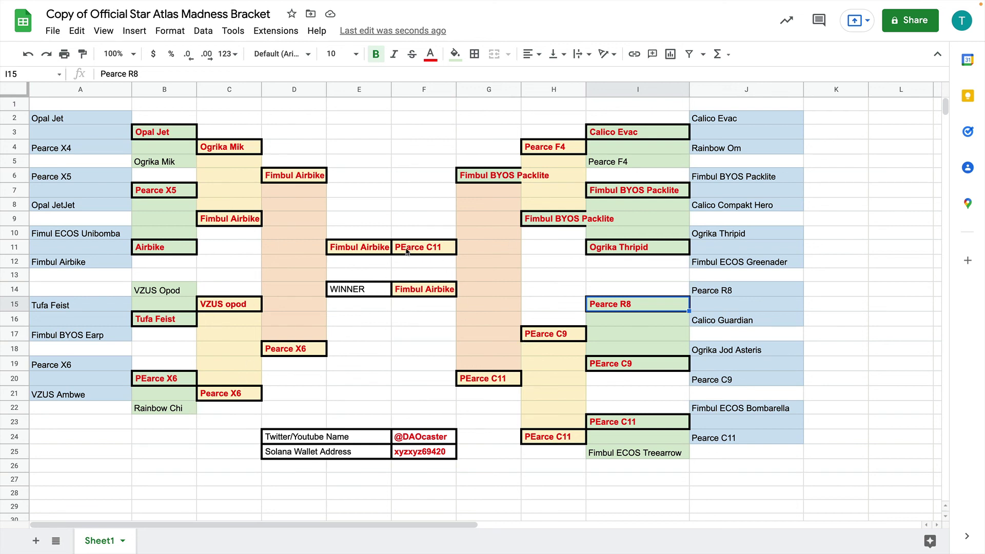
{"action": "left_click", "coordinate": [165, 137]}
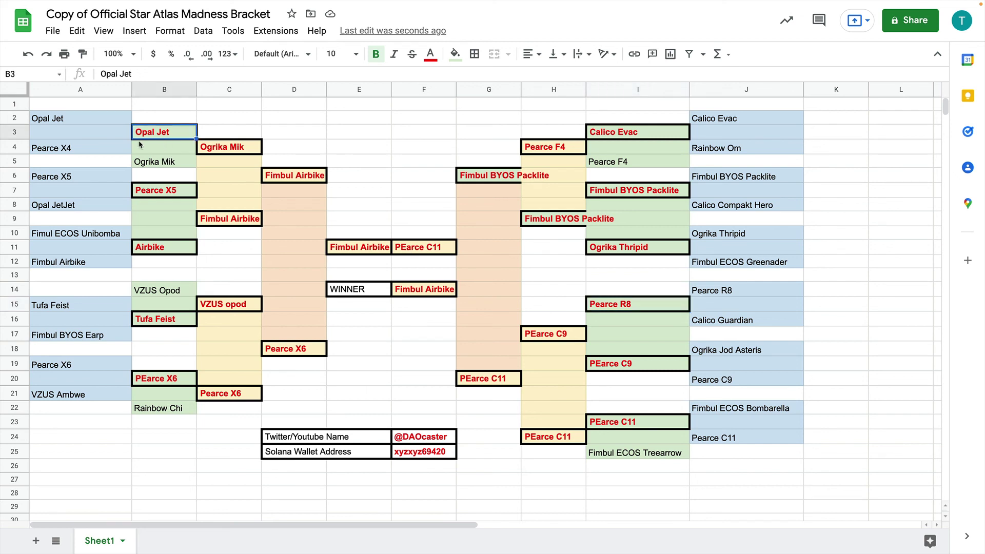
{"action": "left_click", "coordinate": [88, 124]}
{"action": "left_click", "coordinate": [166, 137]}
{"action": "left_click", "coordinate": [220, 156]}
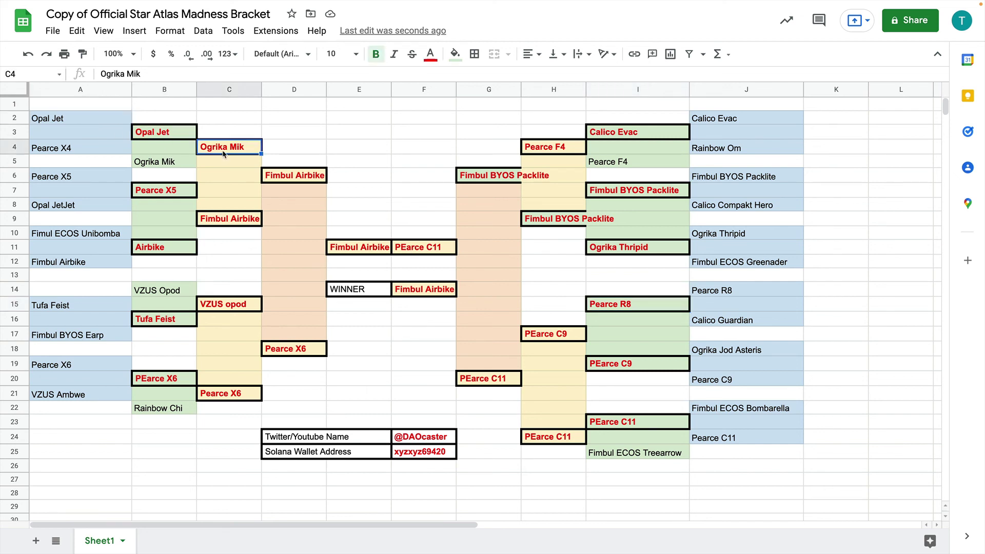
{"action": "left_click", "coordinate": [285, 179]}
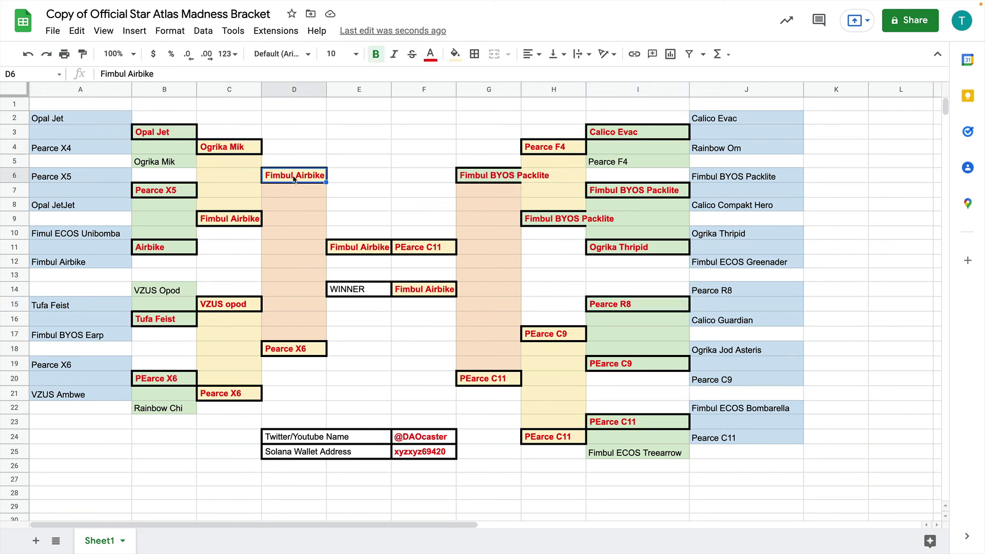